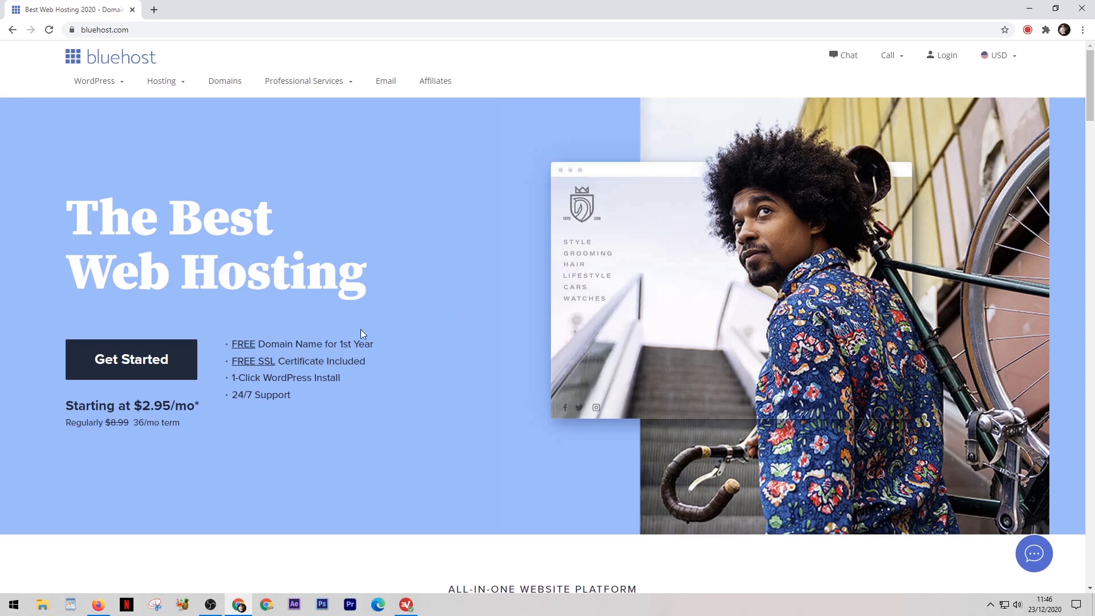
# Open the shared hosting plans and compare the prices and features of Basic, Plus, Choice Plus and Pro
pyautogui.click(157, 371)
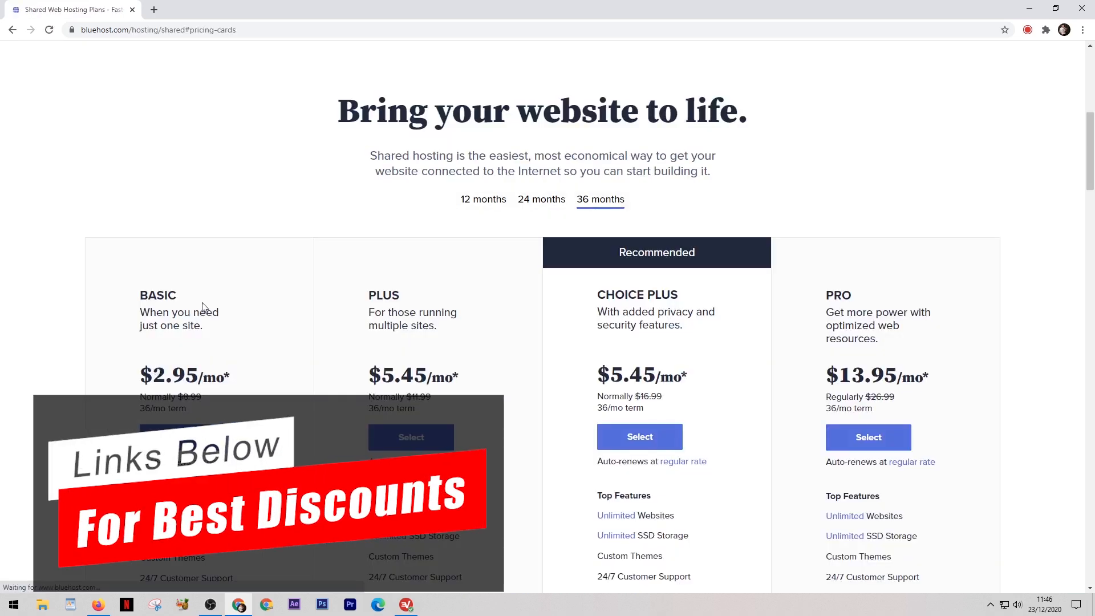
pyautogui.scroll(-2, 439, 261)
pyautogui.scroll(-1, 439, 261)
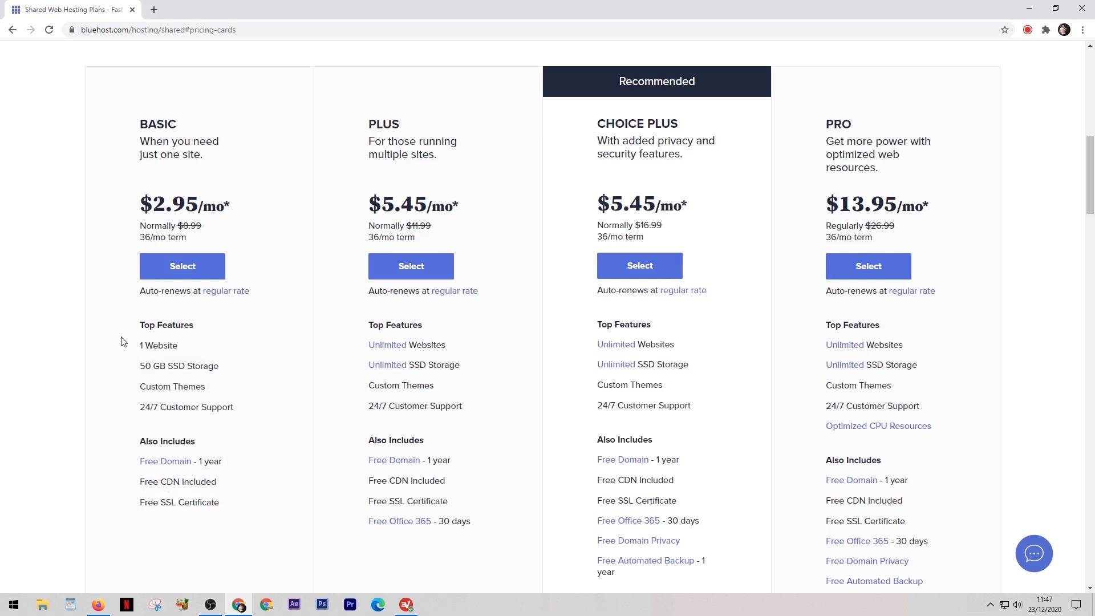
pyautogui.scroll(-1, 123, 341)
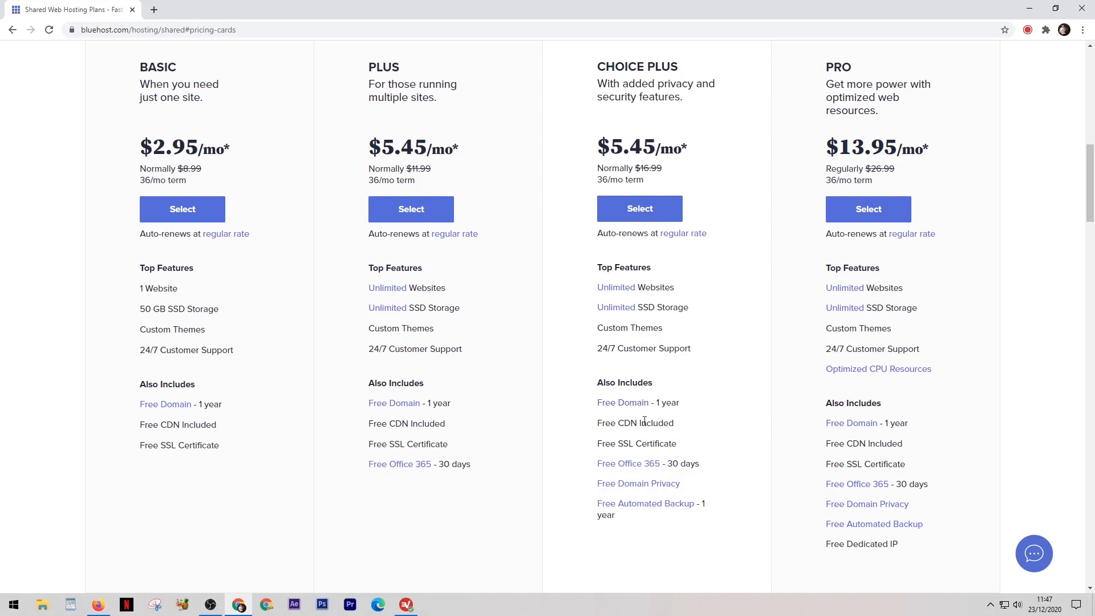
pyautogui.click(1026, 557)
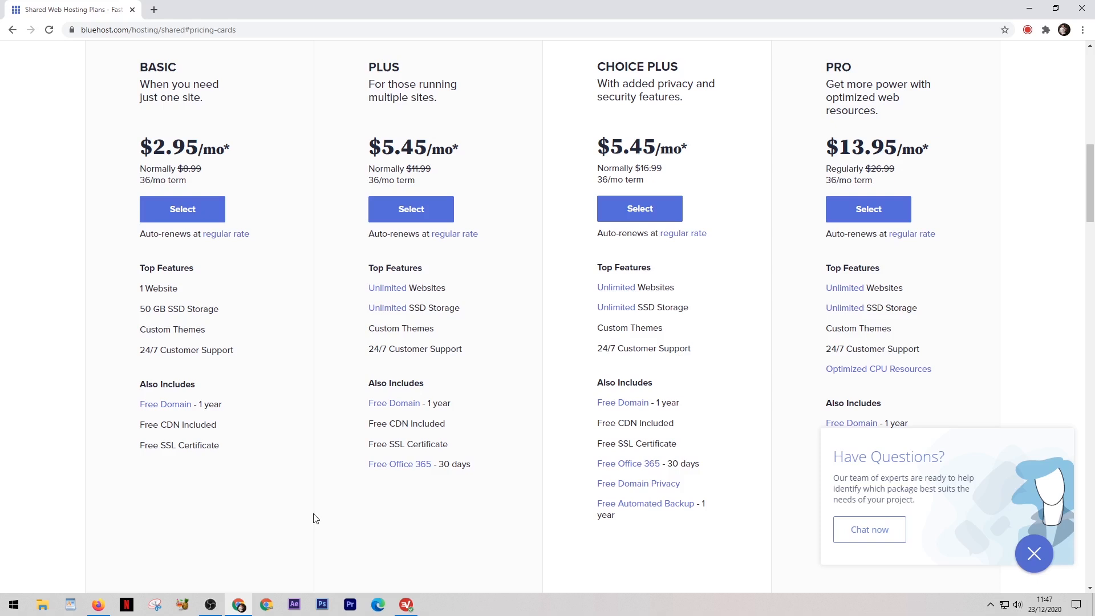
pyautogui.click(1038, 564)
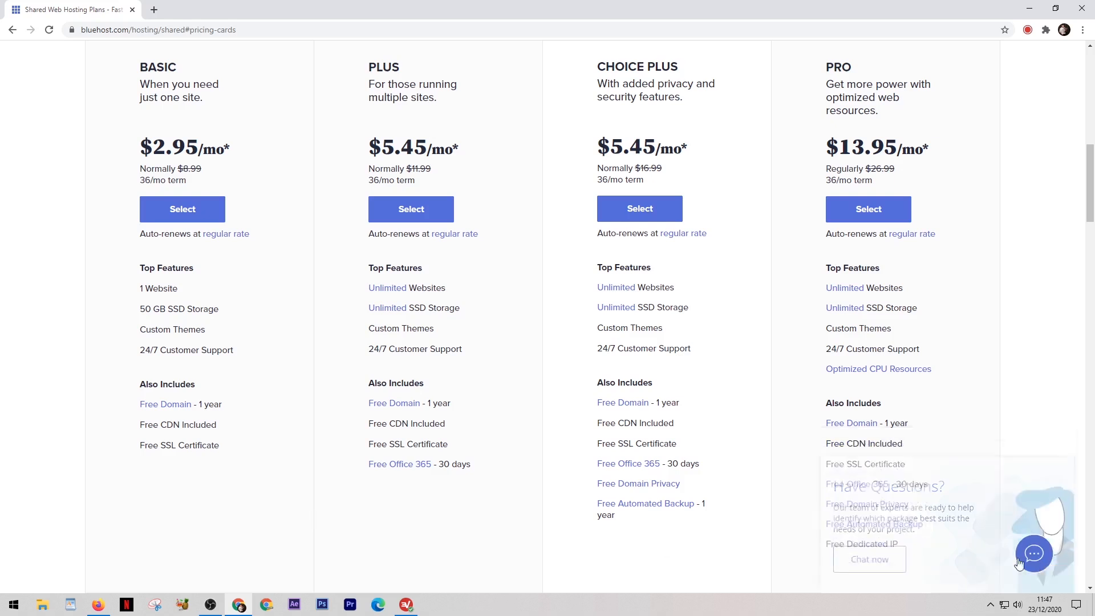
pyautogui.scroll(1, 442, 367)
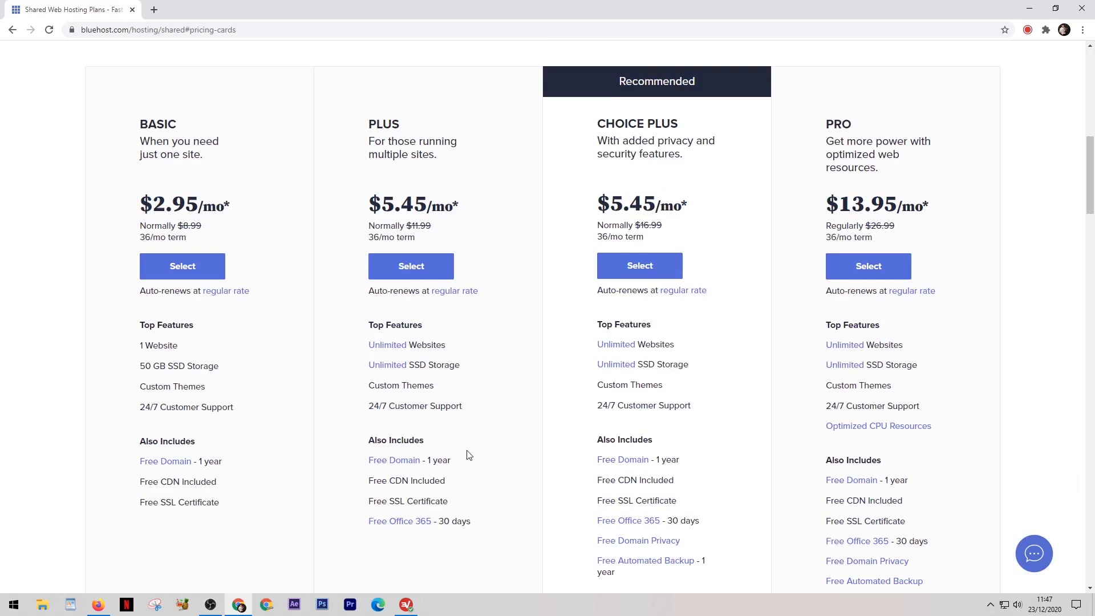
pyautogui.scroll(5, 468, 453)
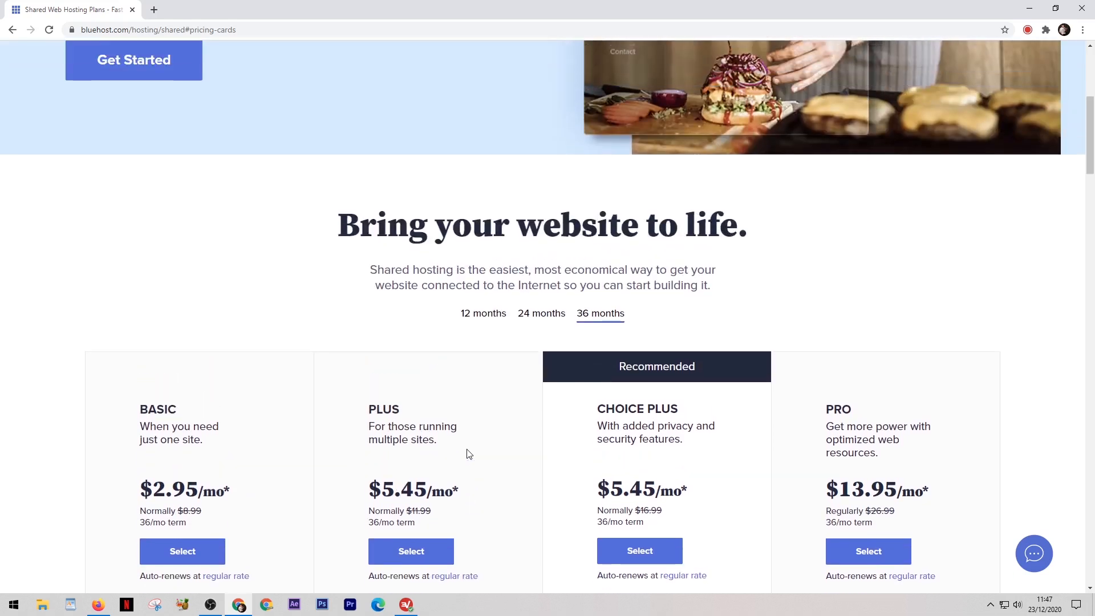
pyautogui.scroll(-4, 467, 450)
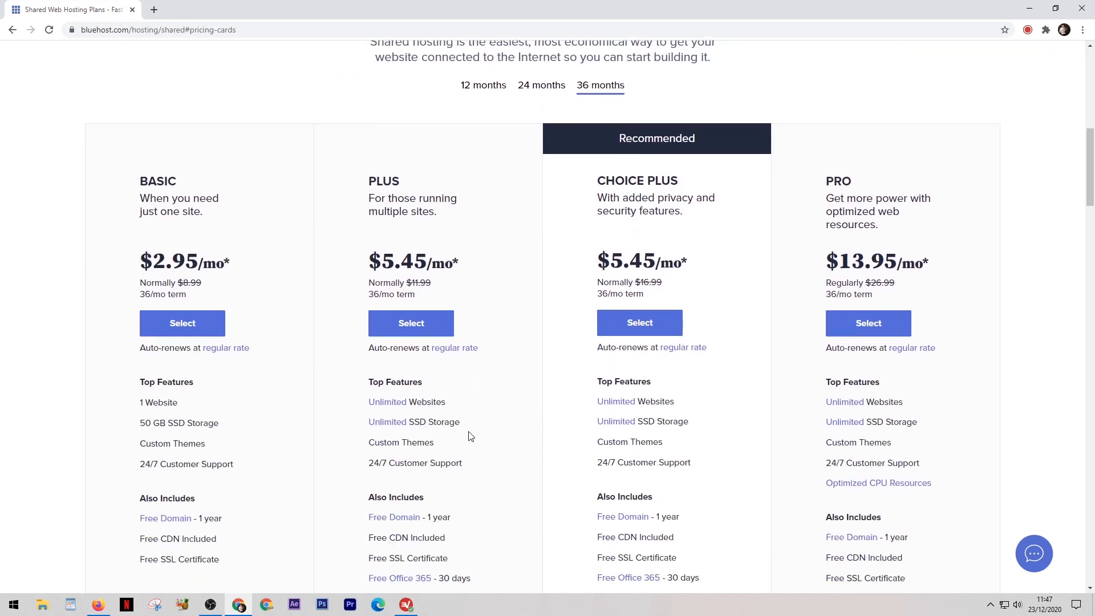
# Choose the Plus hosting plan on the 36-month term and use the already owned domain lancerecommends.com
pyautogui.click(425, 335)
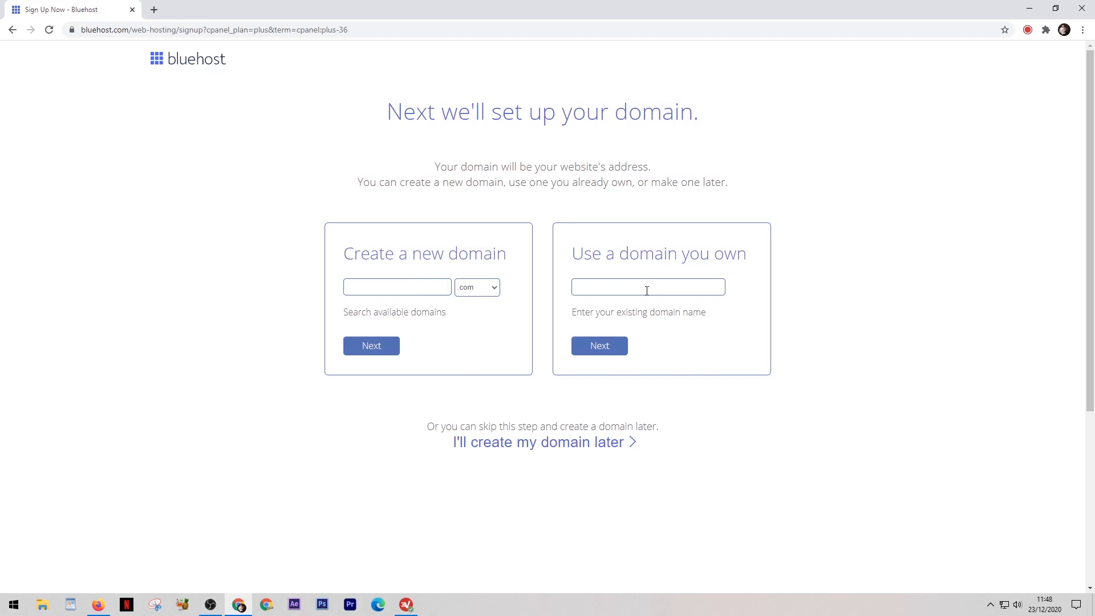
pyautogui.write('cerecommends.com')
pyautogui.click(592, 346)
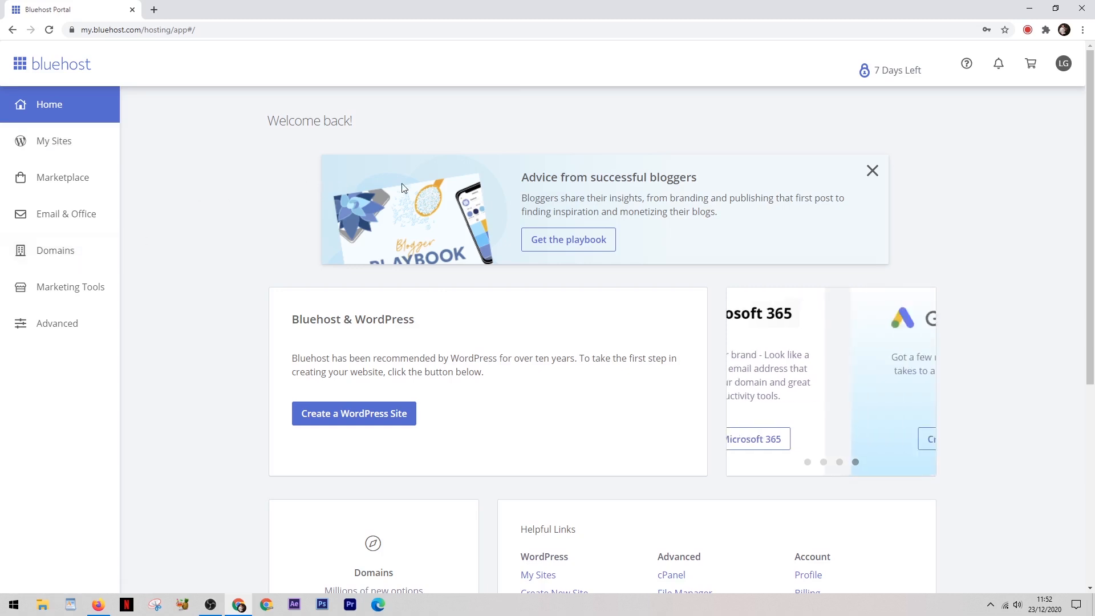
# Create a new WordPress site named "Fresh Designs" with the tagline "Keep it fresh"
pyautogui.click(365, 409)
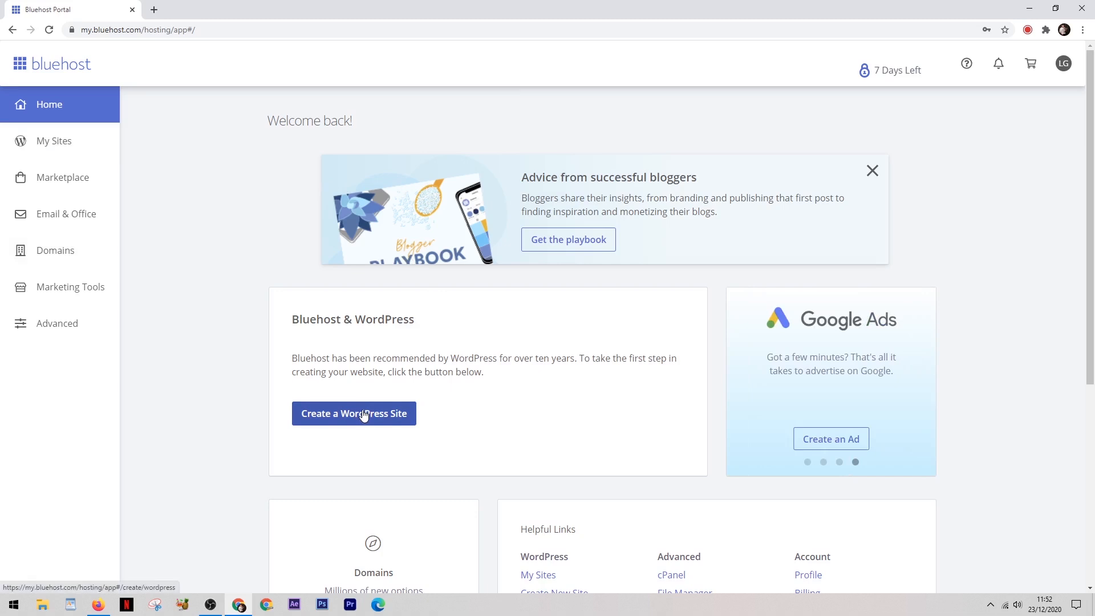
pyautogui.write('Fresh Designs')
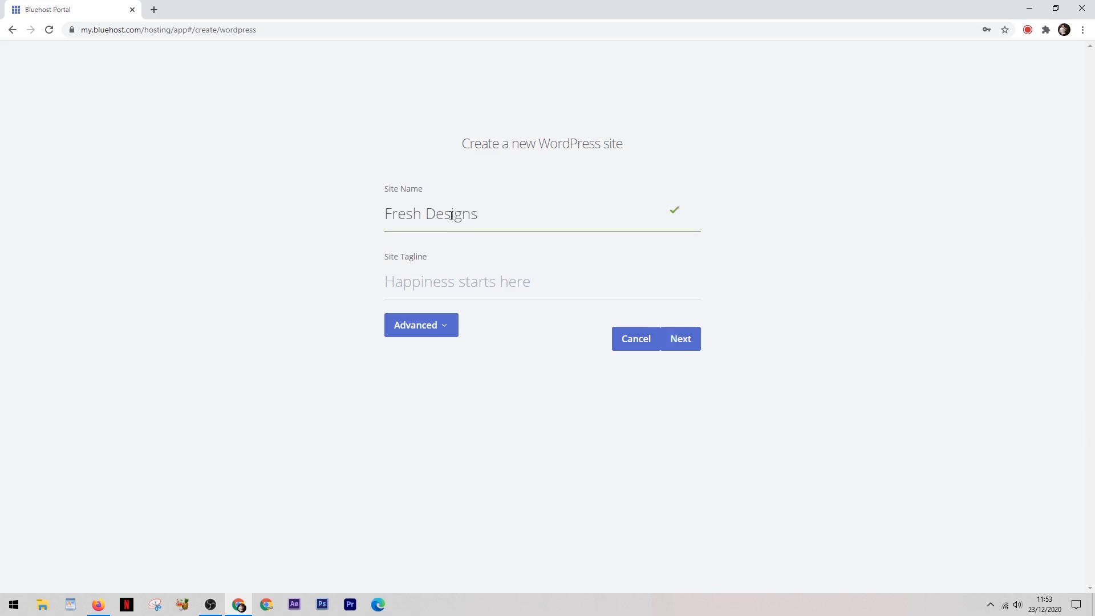
pyautogui.click(441, 283)
pyautogui.write('Ke')
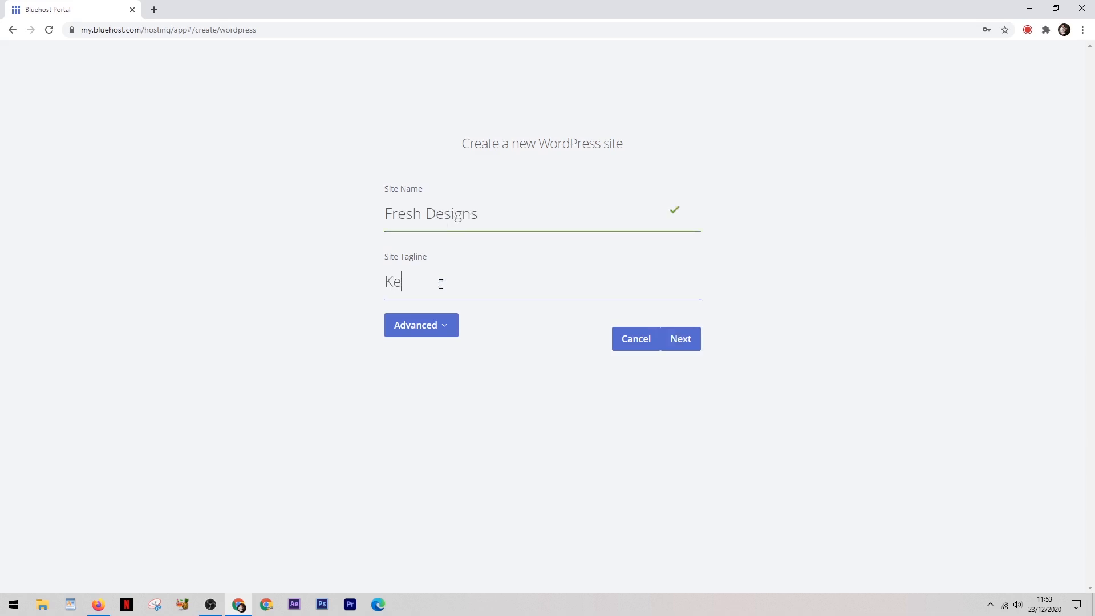
pyautogui.write('ep it fresh')
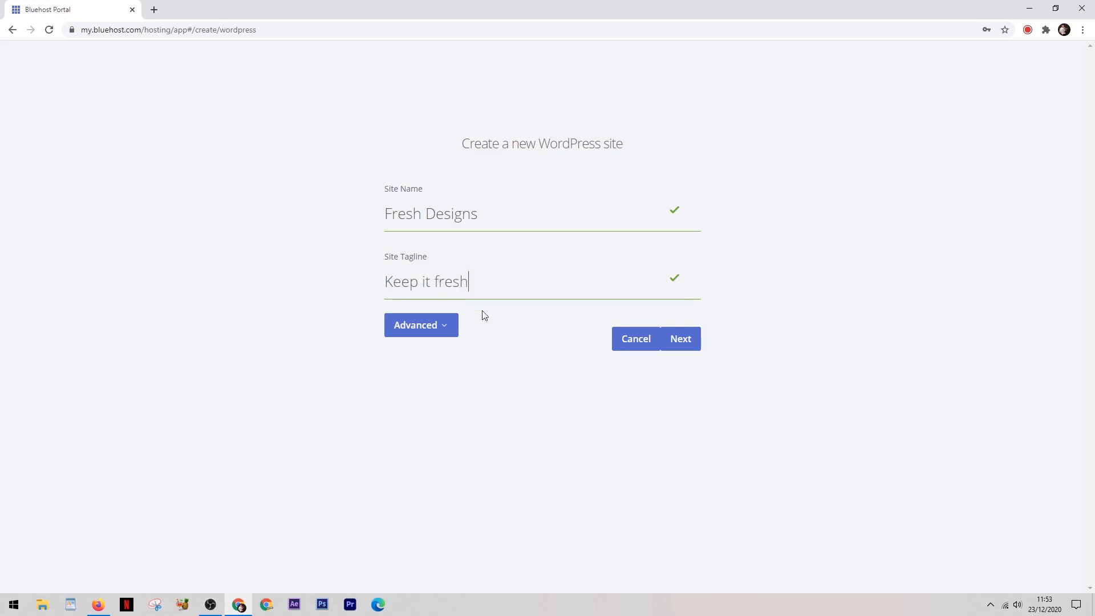
pyautogui.click(680, 343)
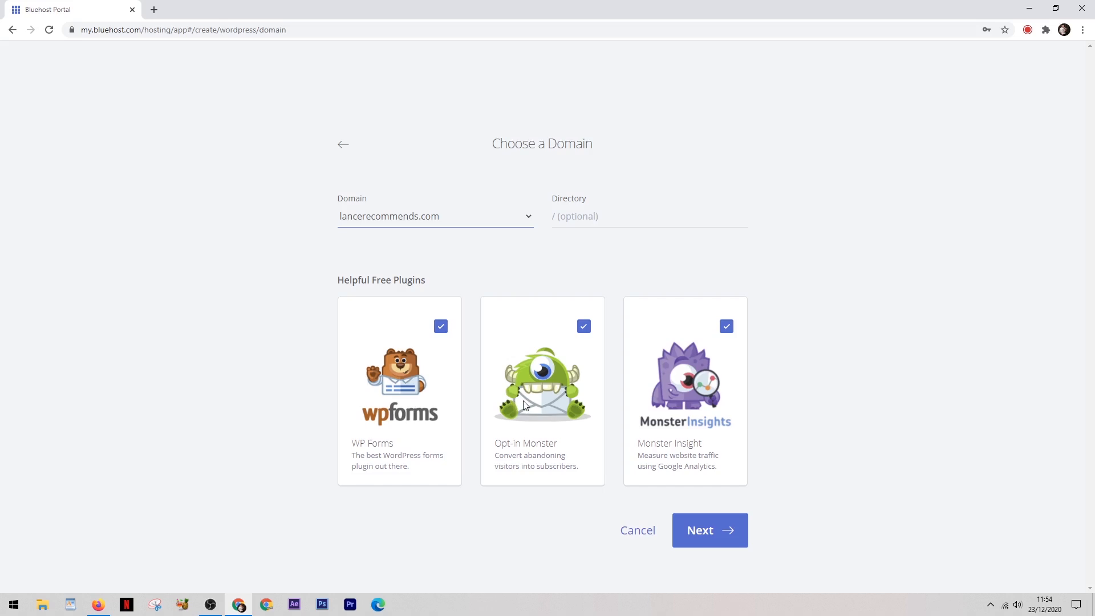
# Install WordPress on lancerecommends.com with only the WP Forms plugin, deselecting Opt-in Monster and Monster Insight
pyautogui.click(585, 328)
pyautogui.click(725, 326)
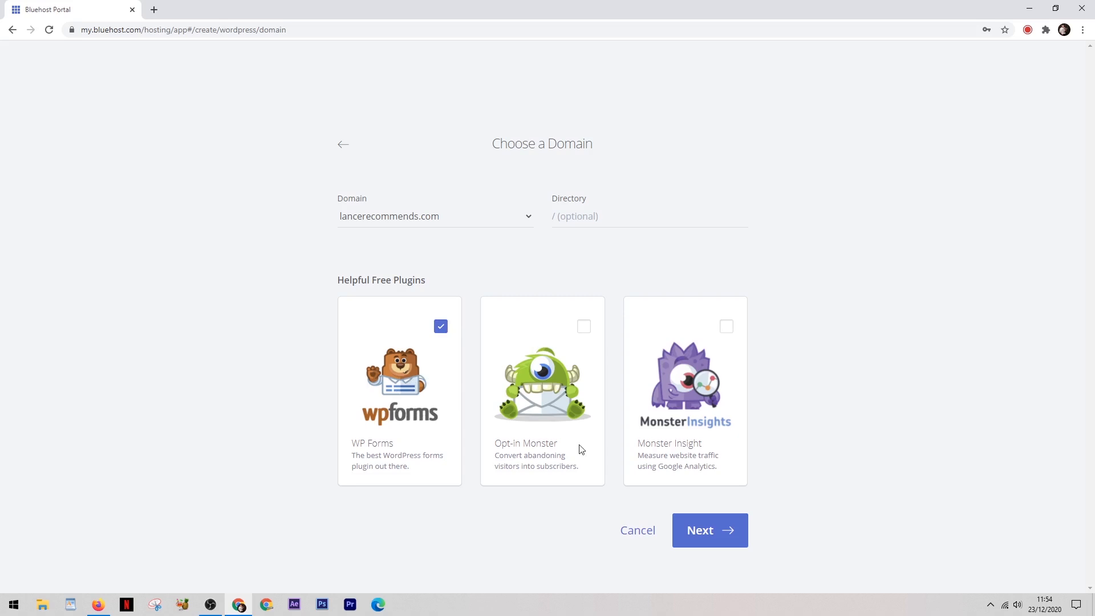
pyautogui.click(702, 532)
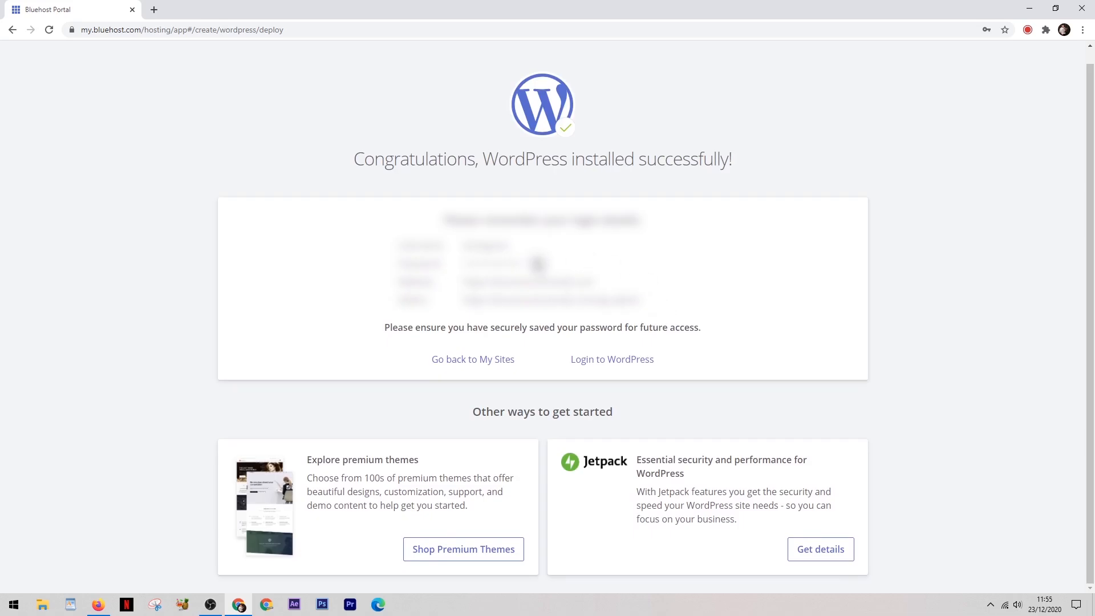
# Reveal the password in the new site's login details and log in to WordPress
pyautogui.click(538, 263)
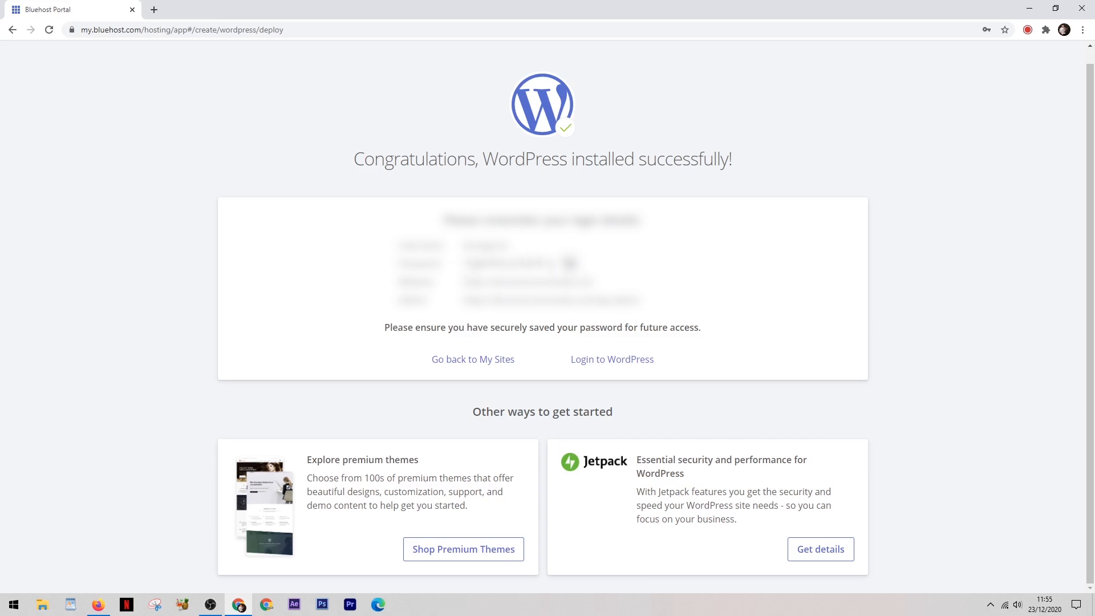
pyautogui.click(606, 359)
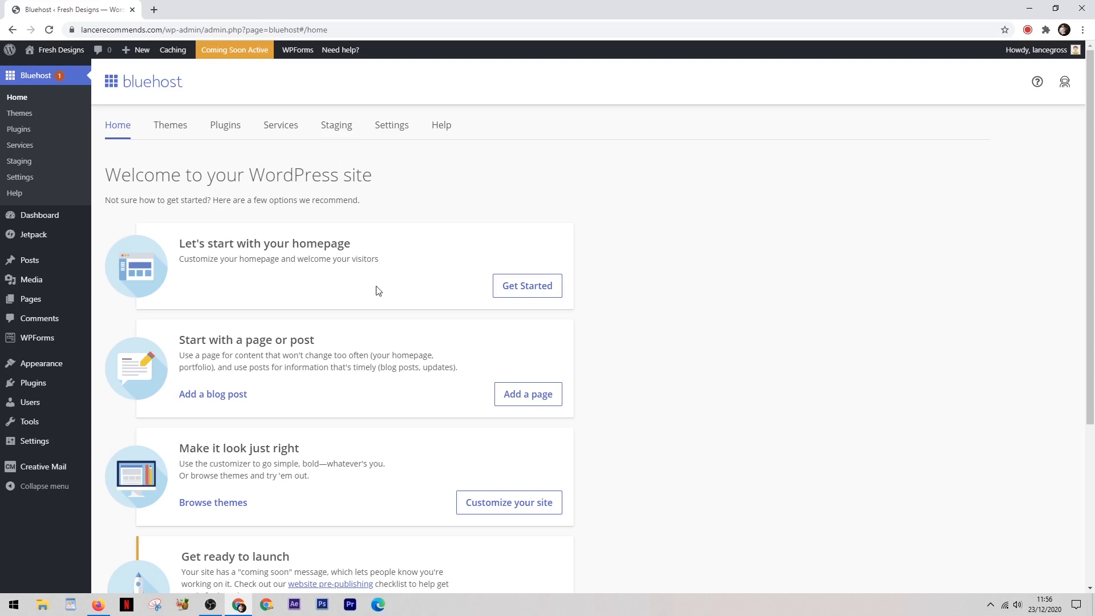
pyautogui.click(153, 9)
pyautogui.write('www.lanc')
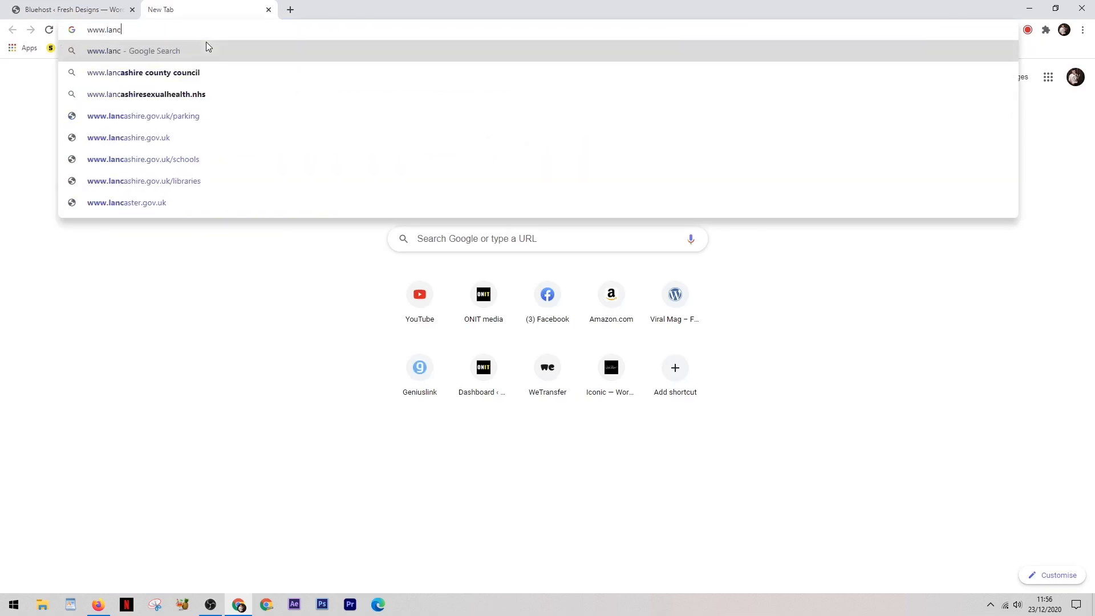
pyautogui.write('erecommends.com/wp-admin')
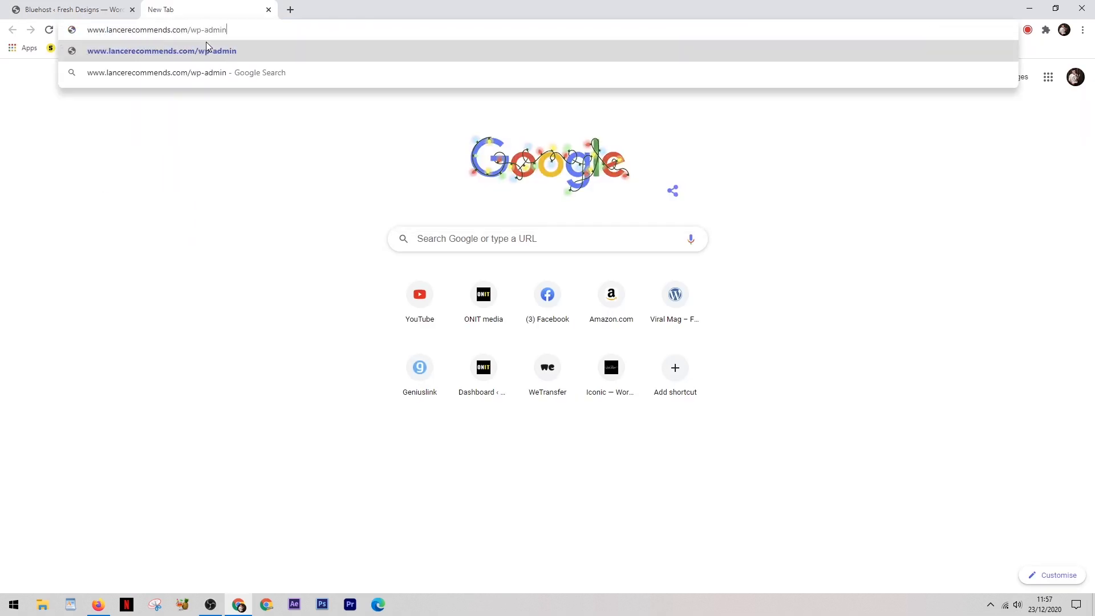
pyautogui.press('Return')
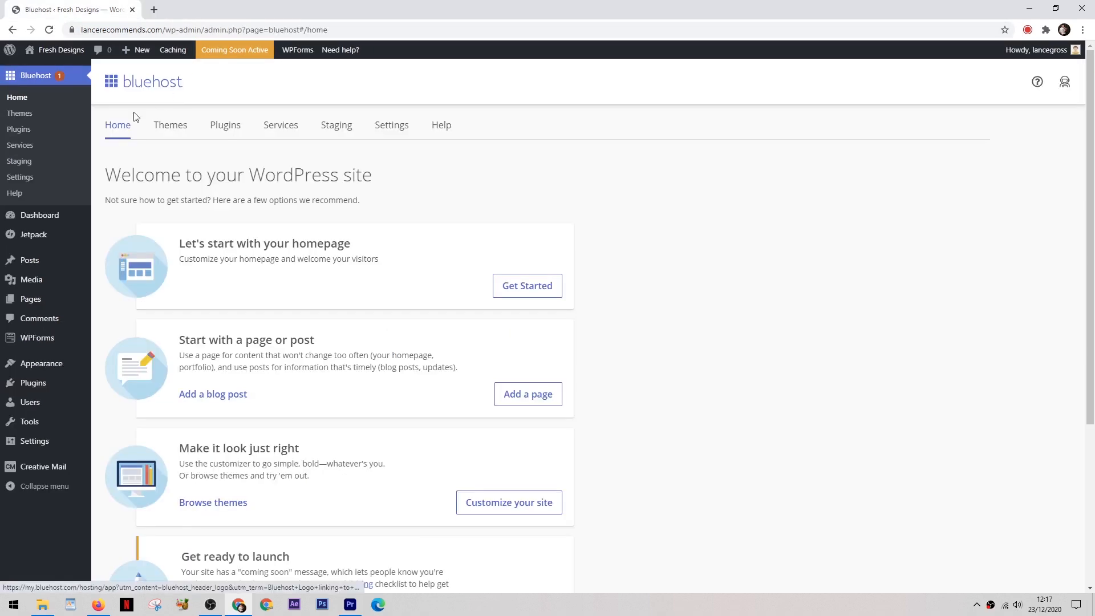
# View the Fresh Designs front page from header to footer, and return to the WordPress admin home
pyautogui.click(51, 53)
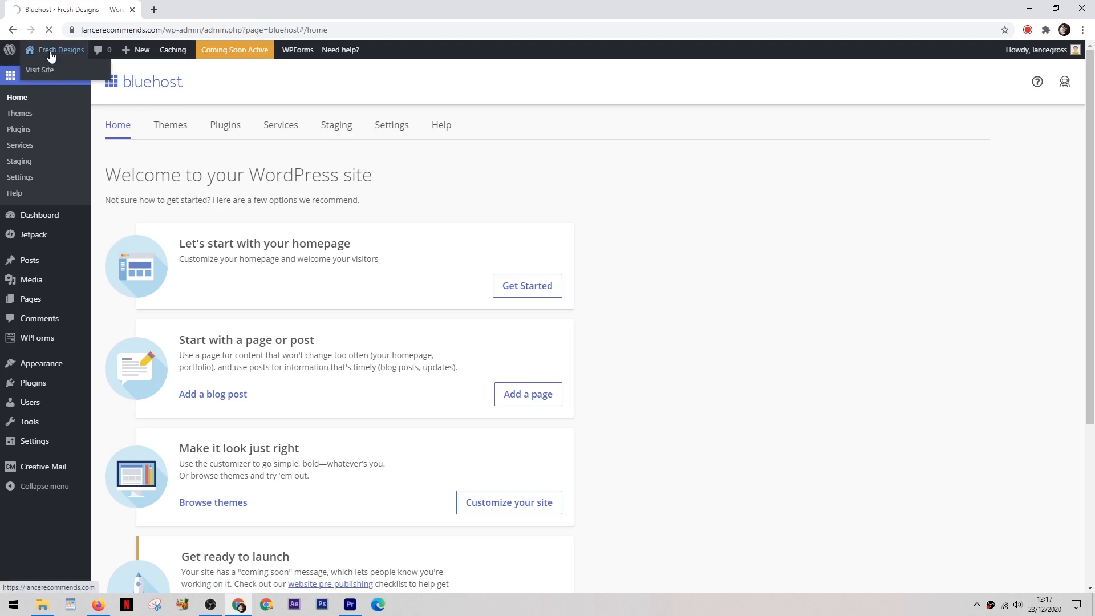
pyautogui.scroll(-2, 798, 246)
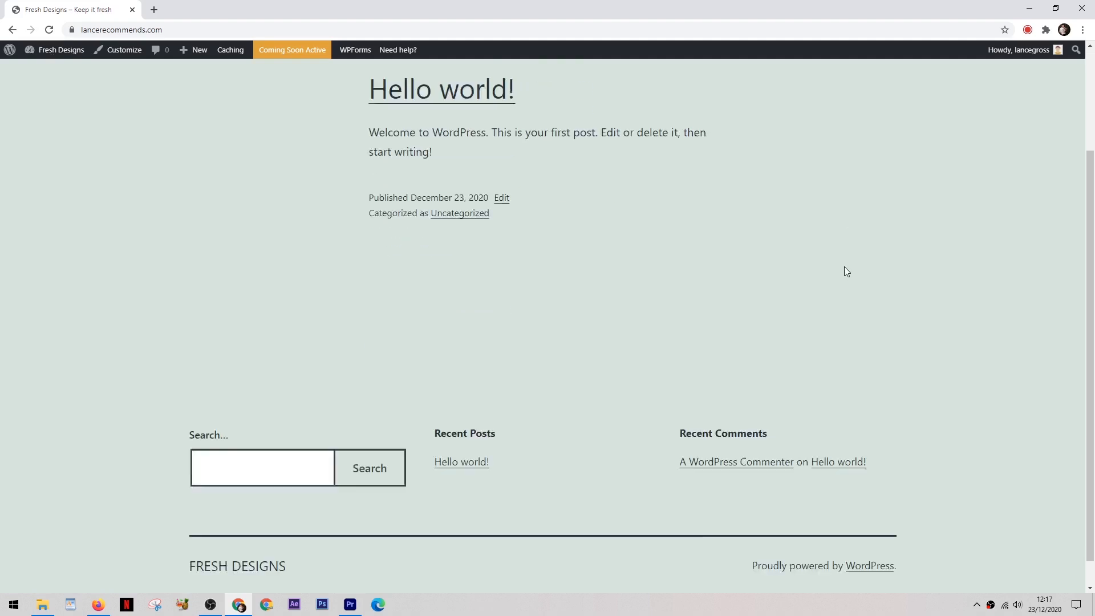
pyautogui.scroll(-1, 844, 274)
pyautogui.scroll(3, 582, 281)
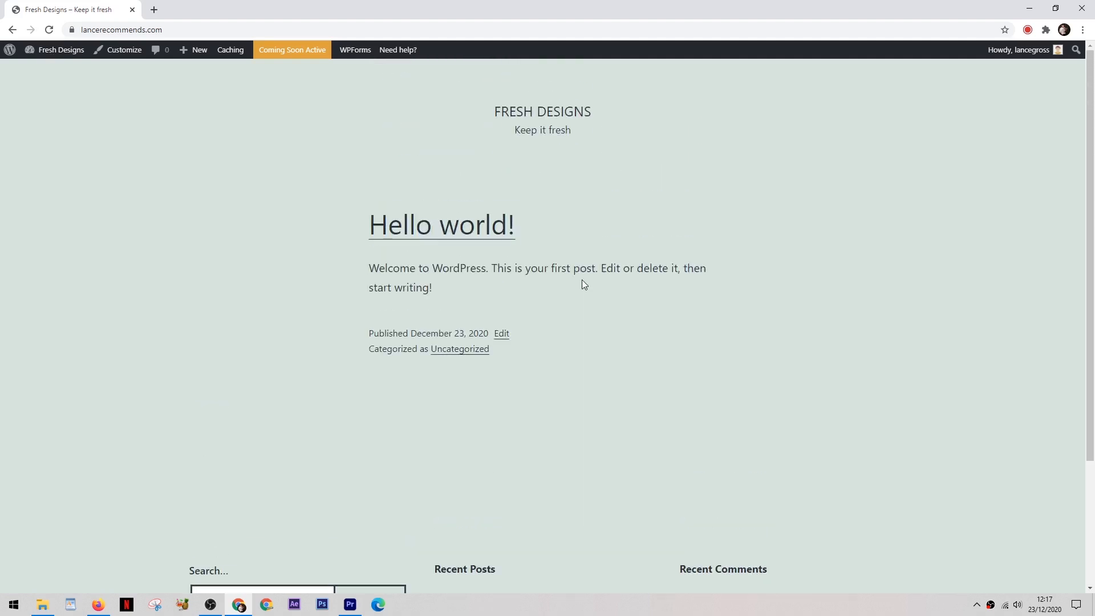
pyautogui.click(13, 31)
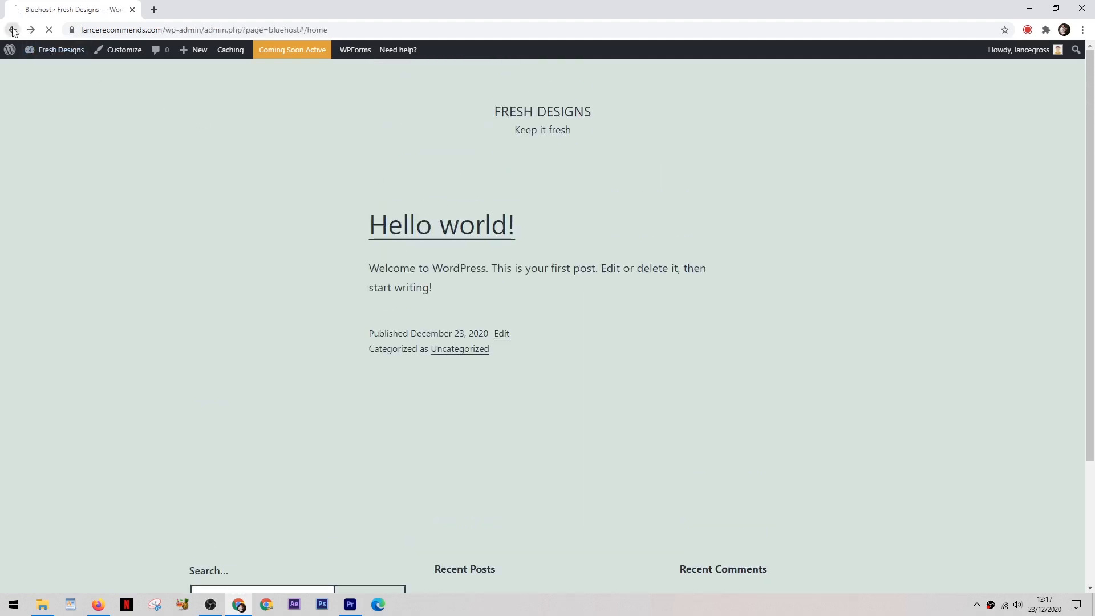
pyautogui.moveTo(76, 62)
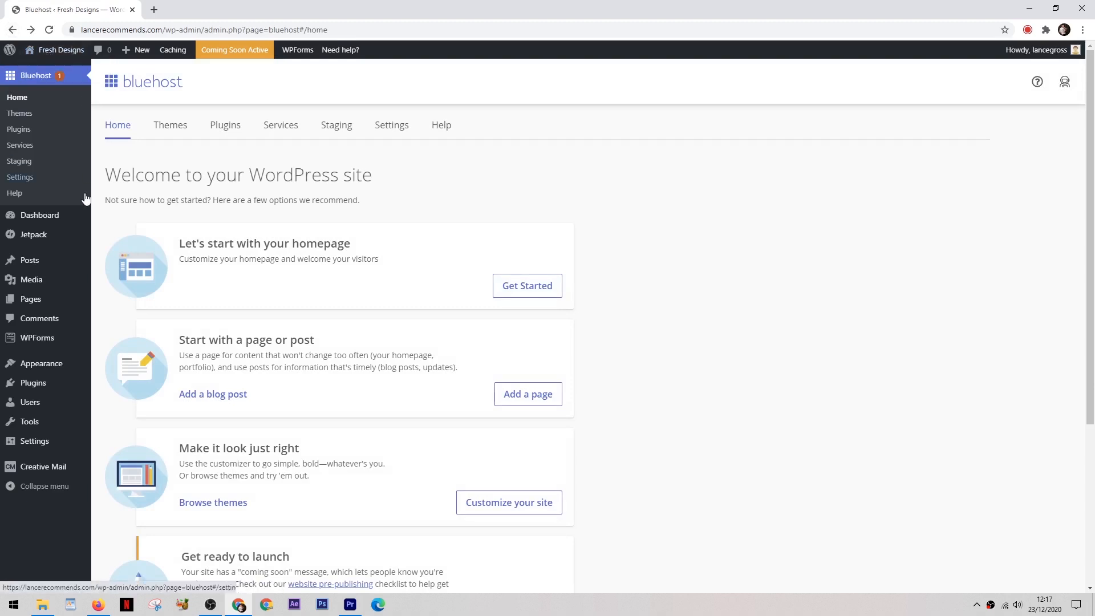
pyautogui.moveTo(34, 221)
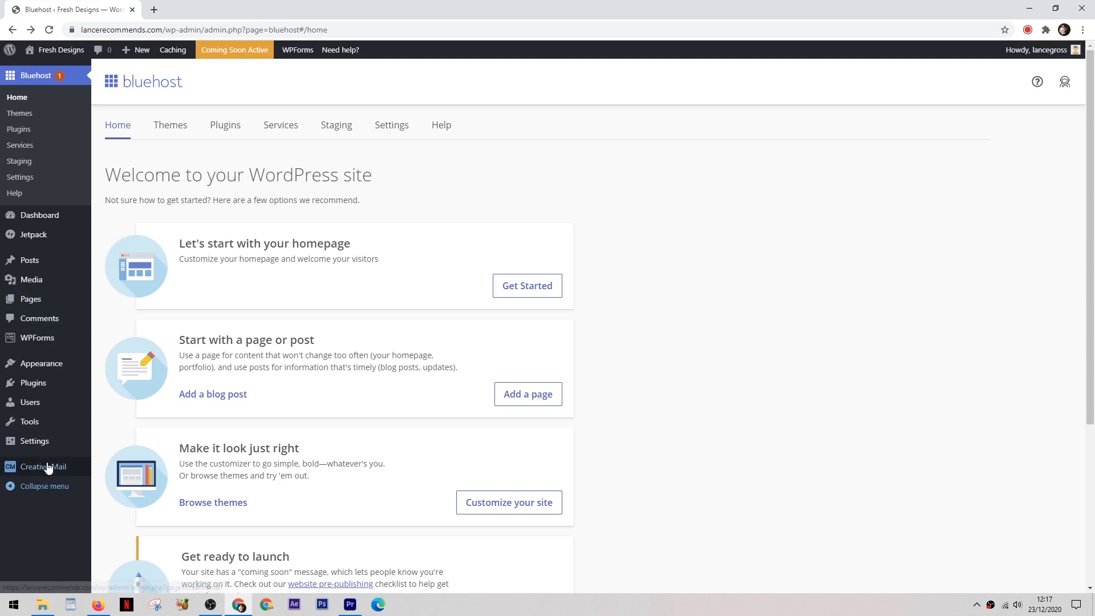
pyautogui.moveTo(42, 221)
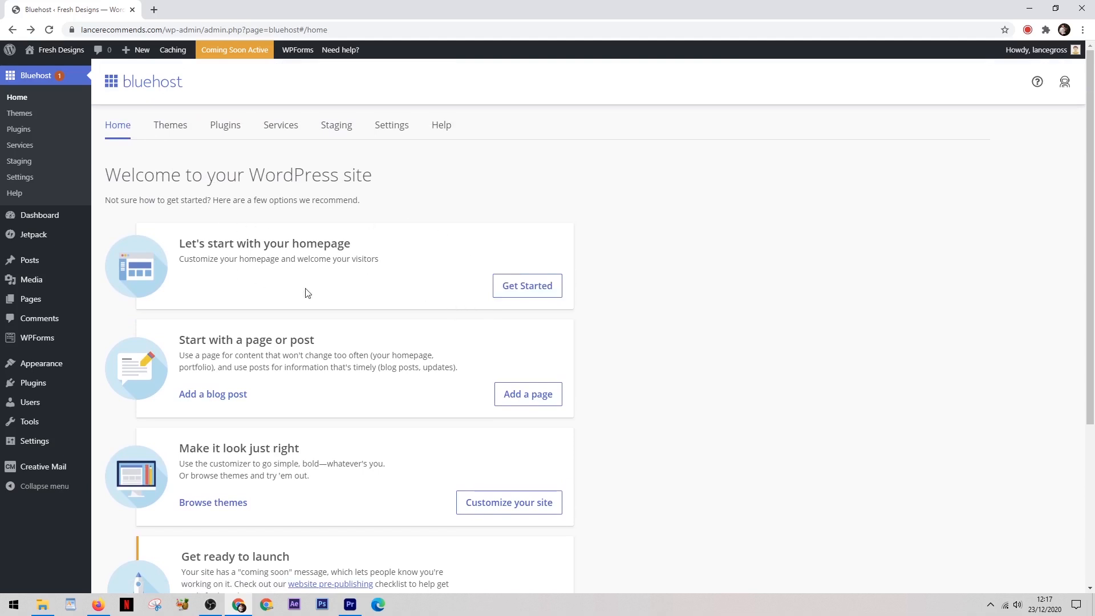
# Set the site's homepage to a static page, creating a new page named "Home" for it
pyautogui.click(527, 295)
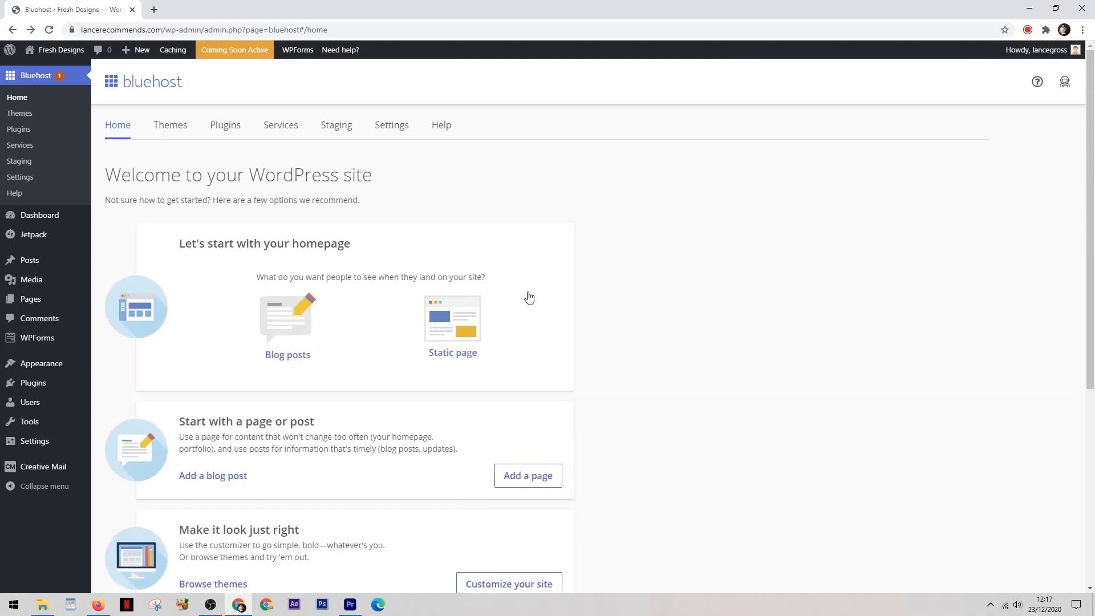
pyautogui.scroll(-2, 532, 292)
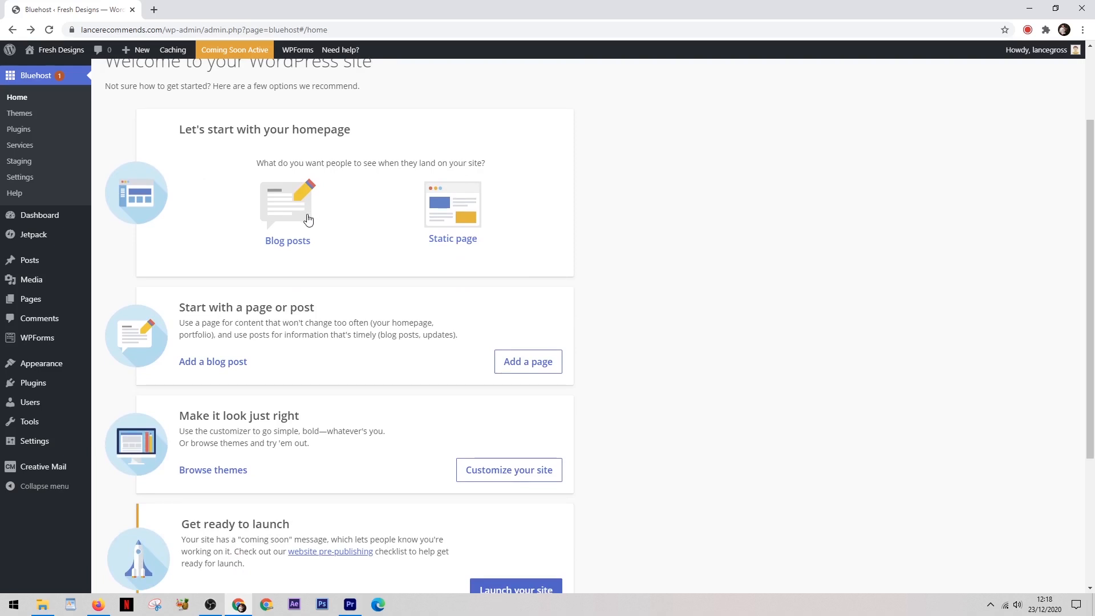
pyautogui.click(460, 201)
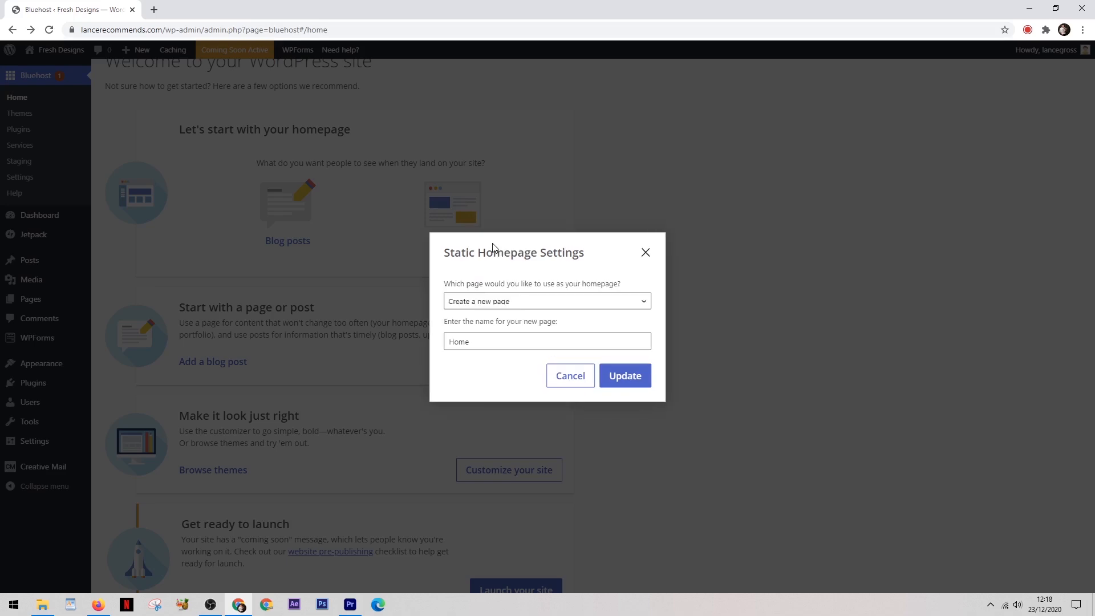
pyautogui.click(533, 300)
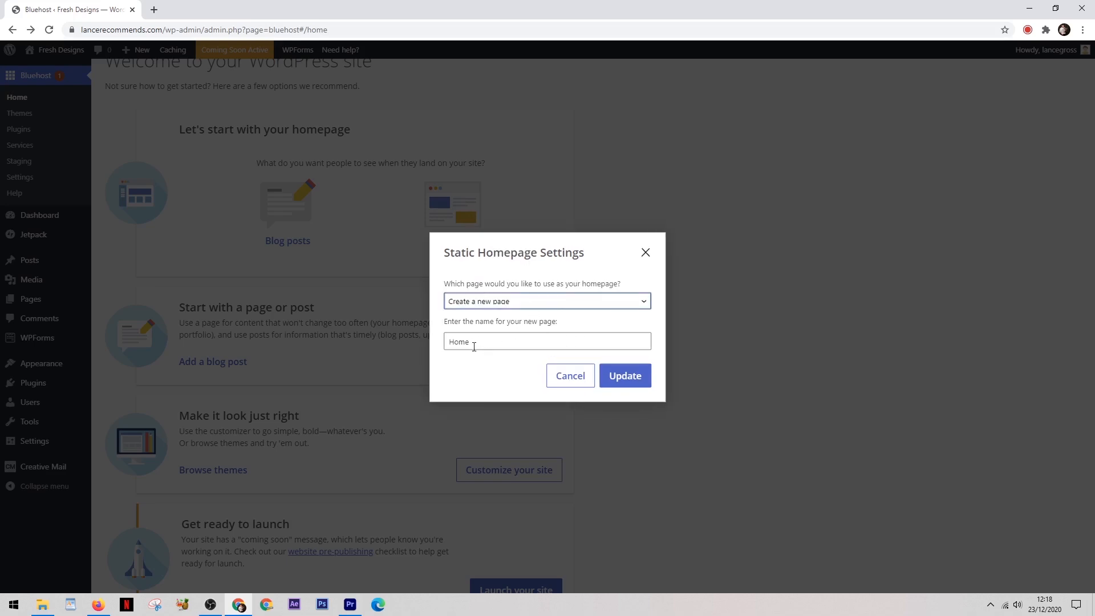
pyautogui.click(622, 381)
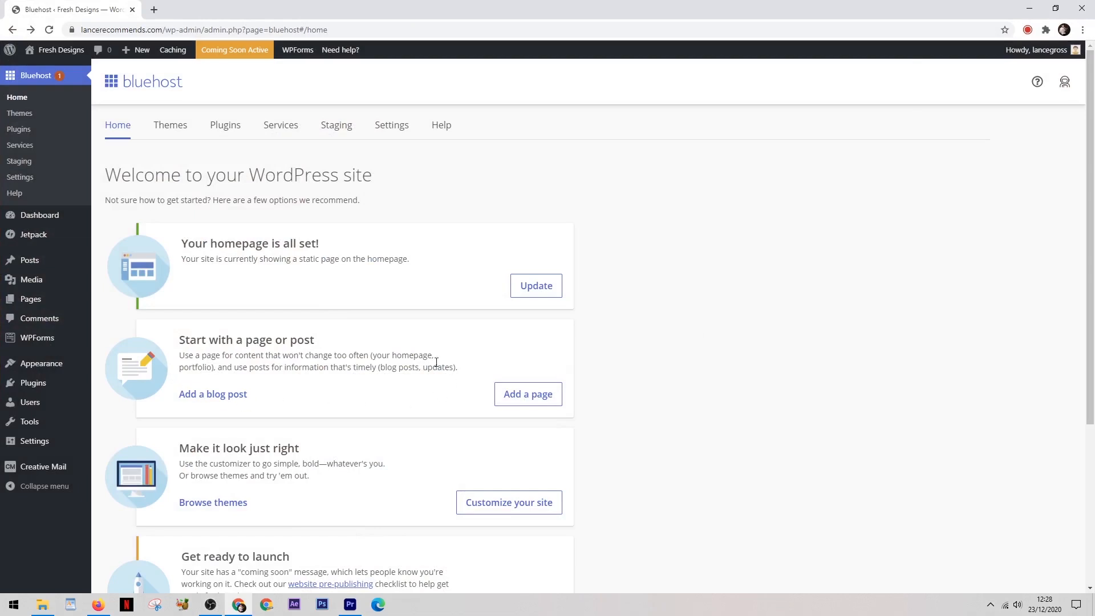
# Start a new blog post titled "My 1st Post" with the paragraph text "hasdbkysg c ygwc qygc"
pyautogui.click(237, 396)
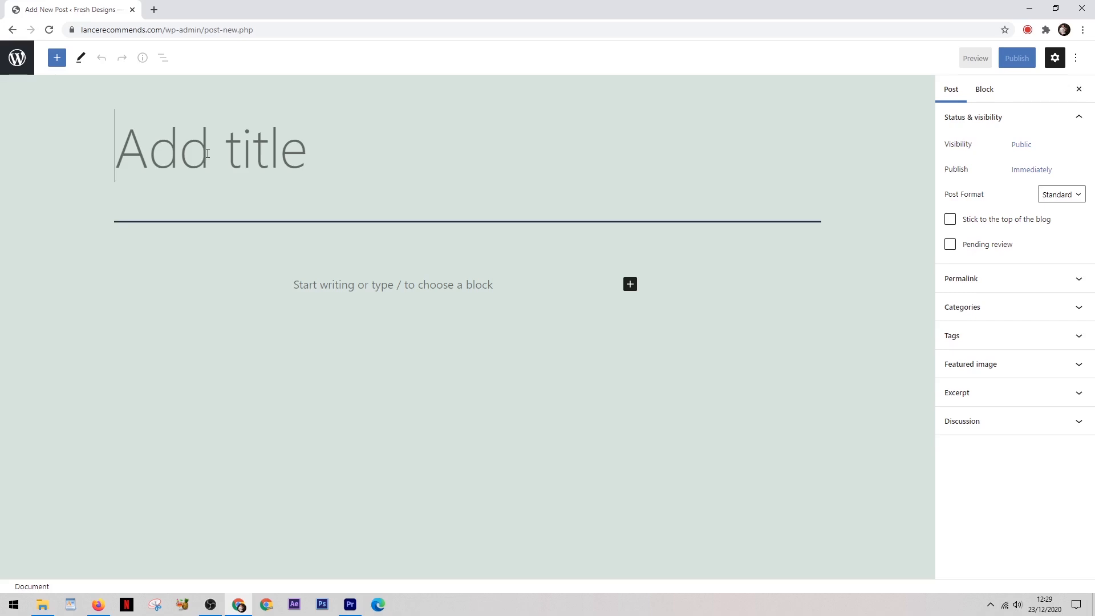
pyautogui.write('My 1st Post')
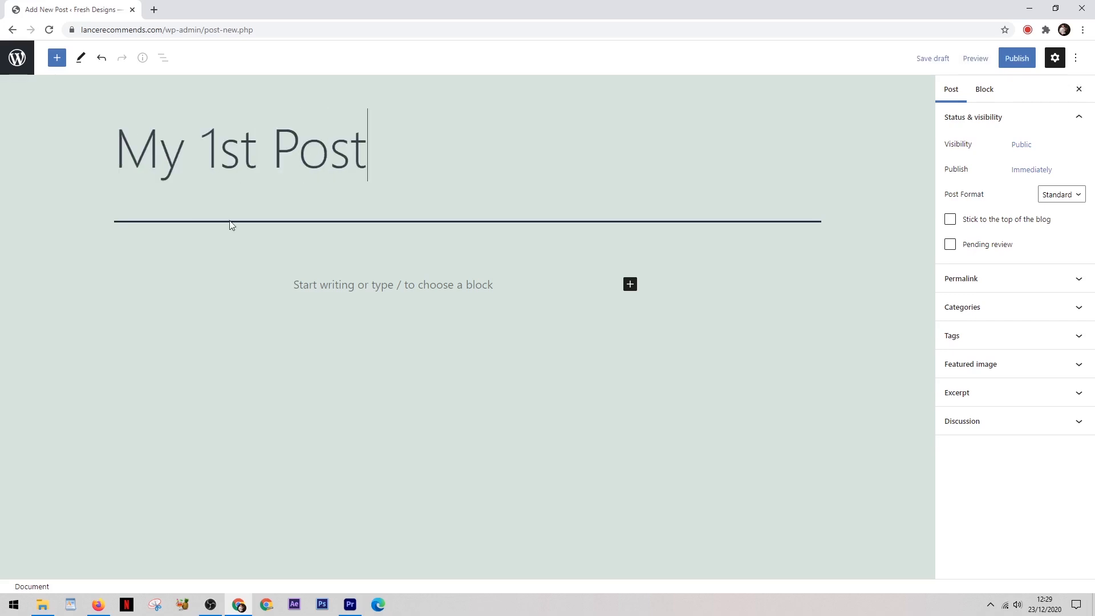
pyautogui.click(353, 290)
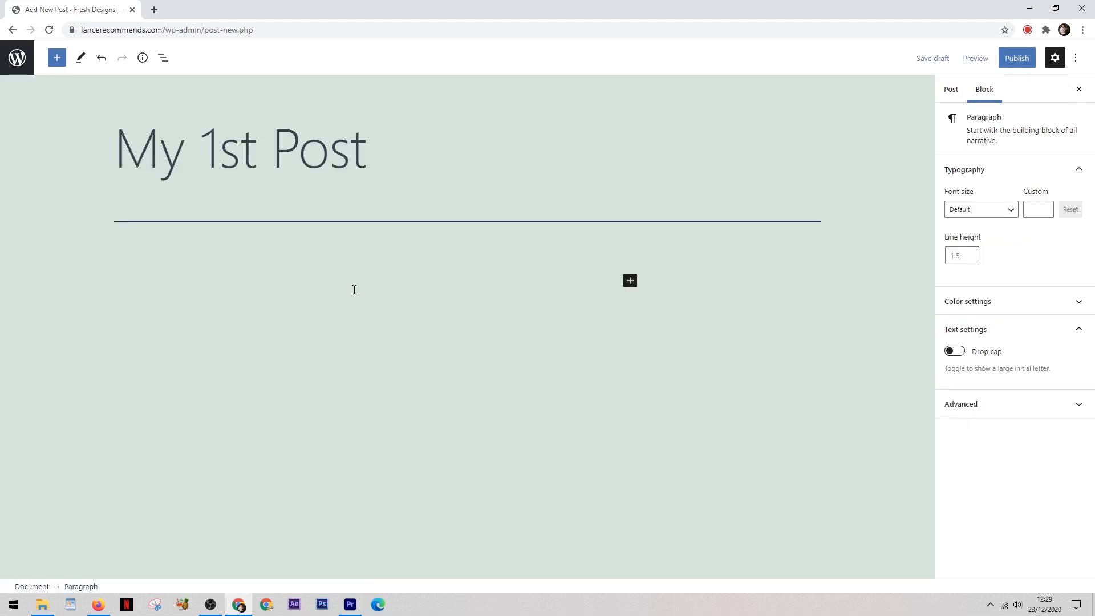
pyautogui.write('hasdbkysg c ygwc qygc')
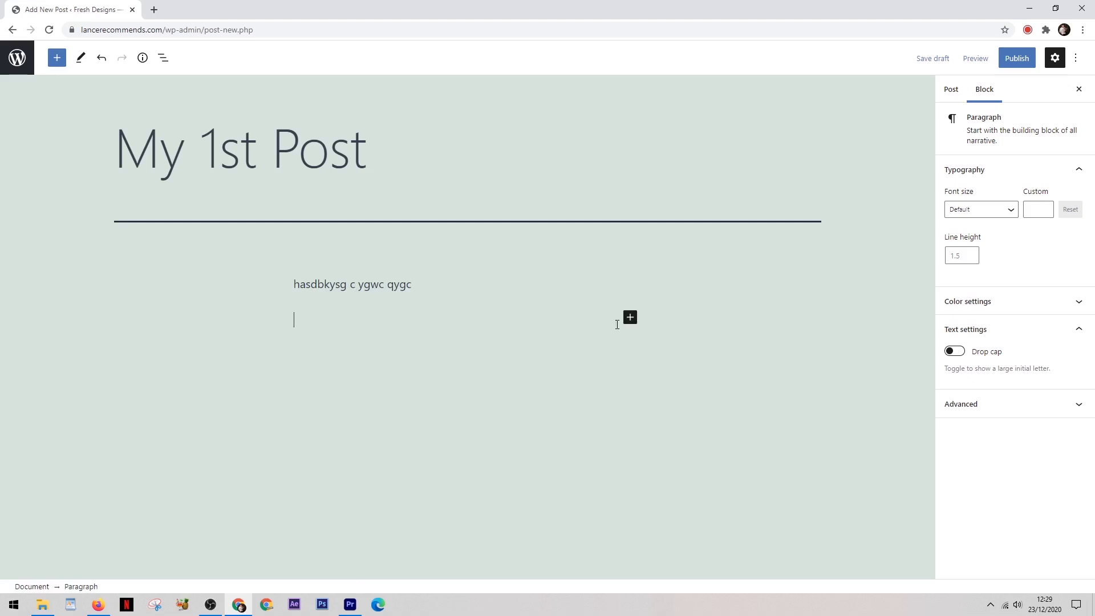
# Insert an image block below the paragraph and upload the lake sunset photo into it
pyautogui.click(629, 319)
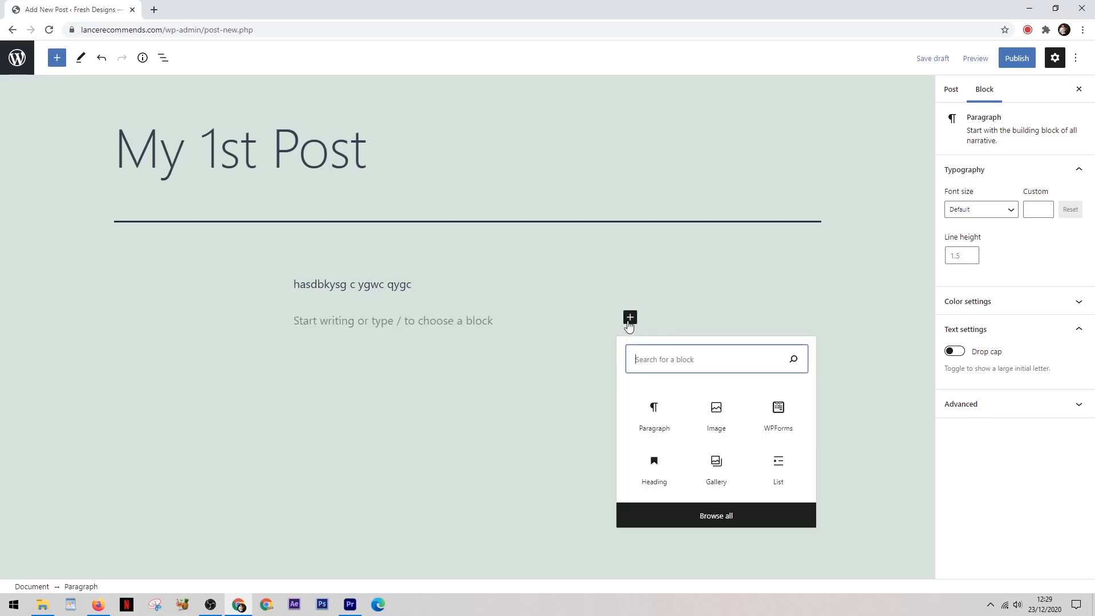
pyautogui.click(727, 412)
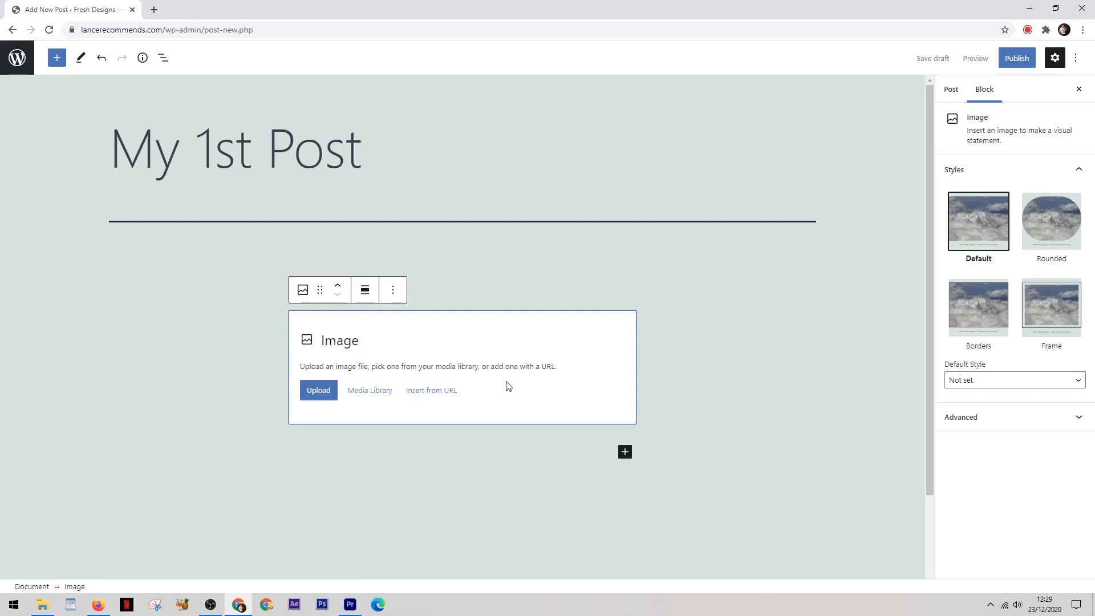
pyautogui.click(318, 391)
pyautogui.doubleClick(258, 91)
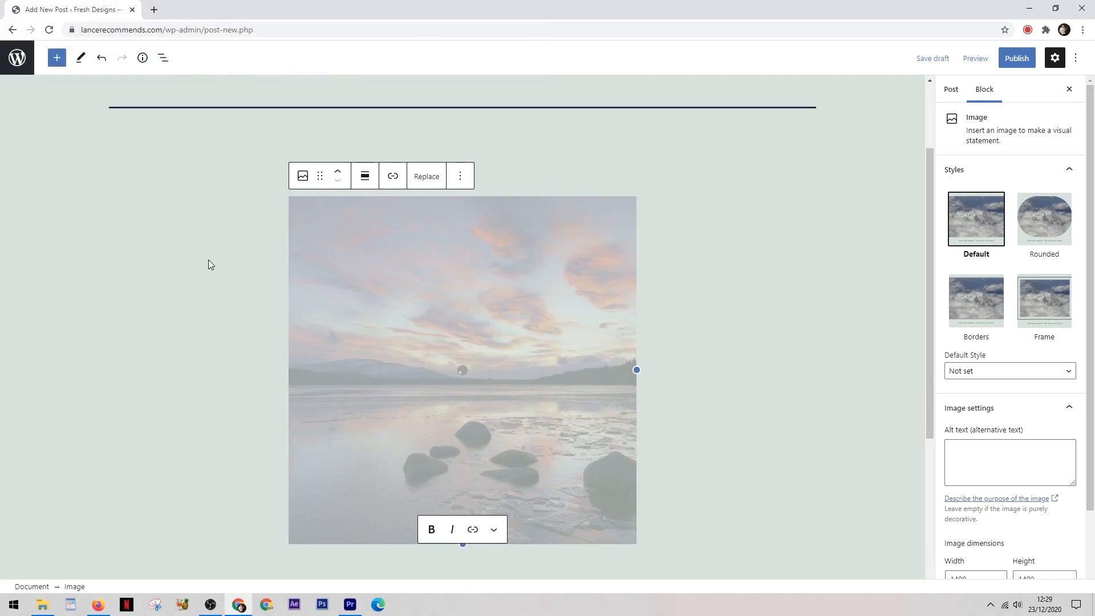
pyautogui.scroll(2, 208, 263)
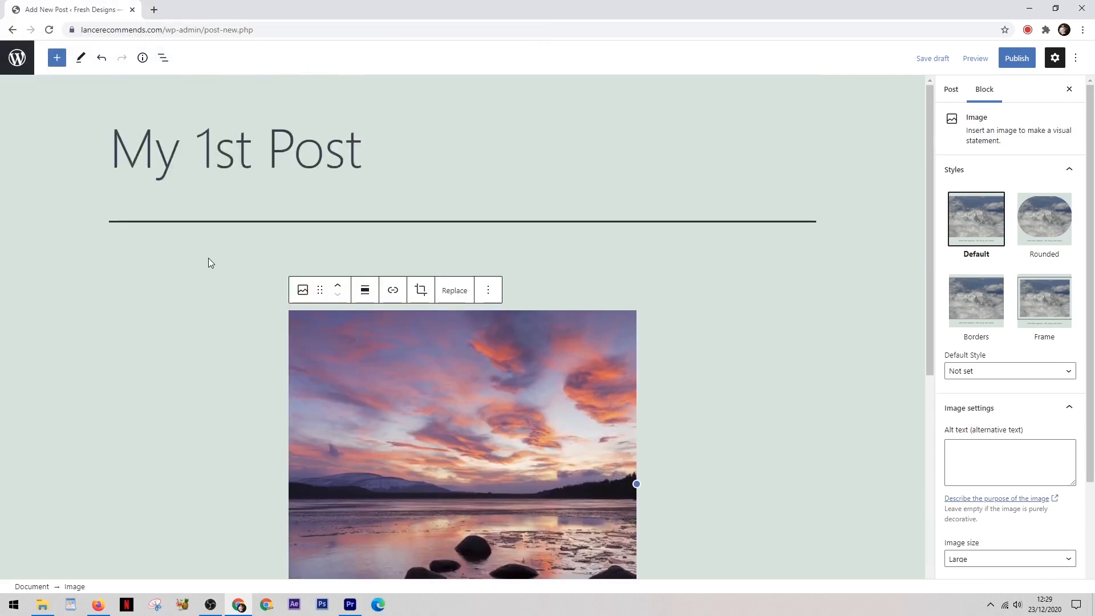
# Add a paragraph reading "tfktfk yj fkyf" below the image
pyautogui.click(555, 293)
pyautogui.scroll(-6, 409, 303)
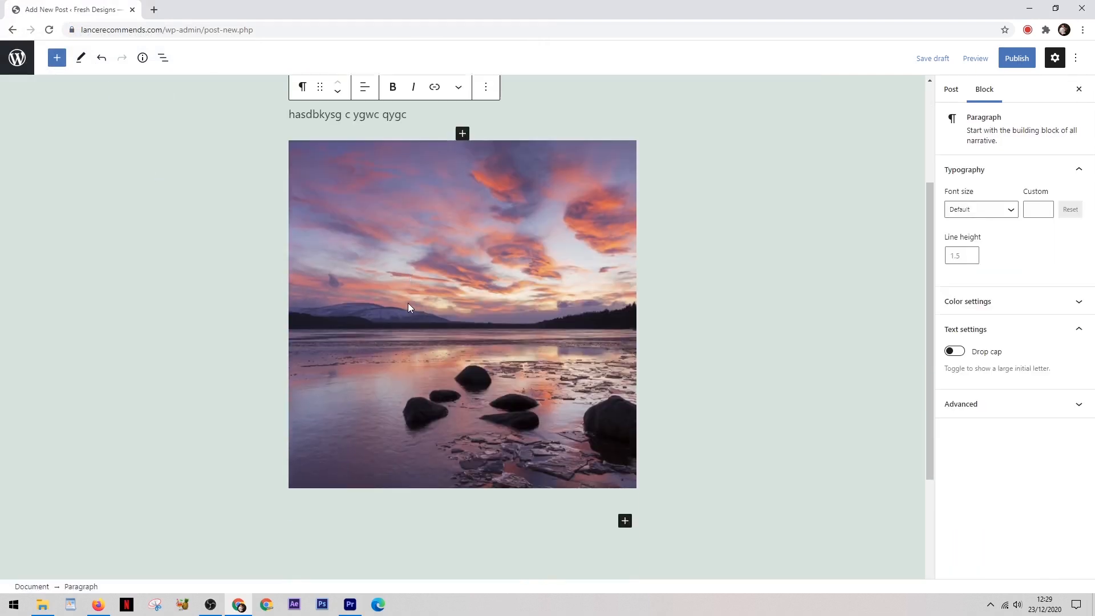
pyautogui.write('tfktfk yj fkyf')
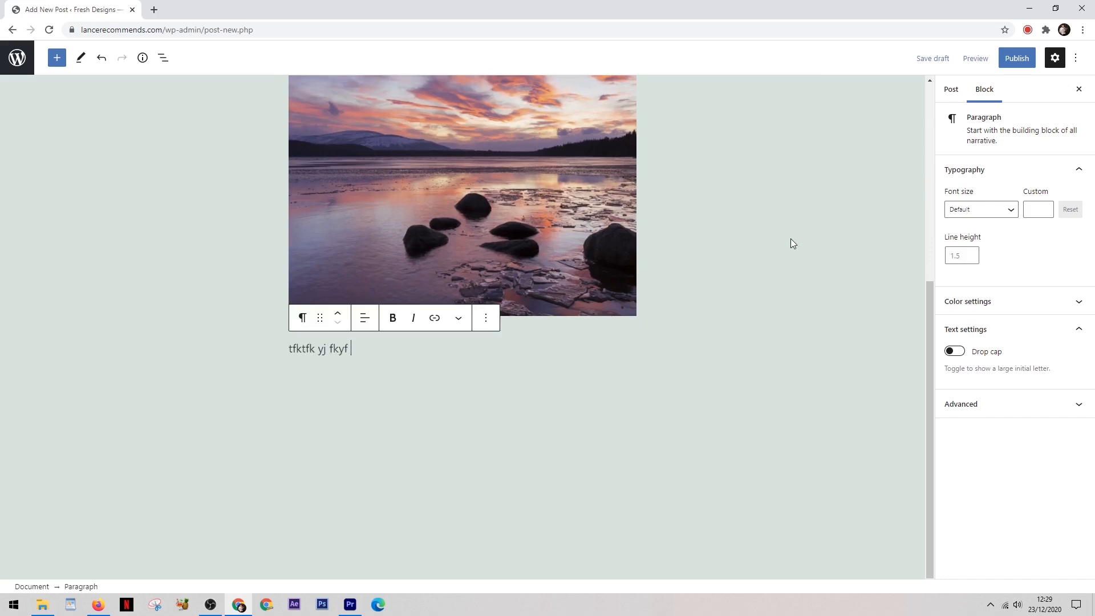
# Publish the post and return to the Bluehost home page in the WordPress admin
pyautogui.scroll(6, 791, 228)
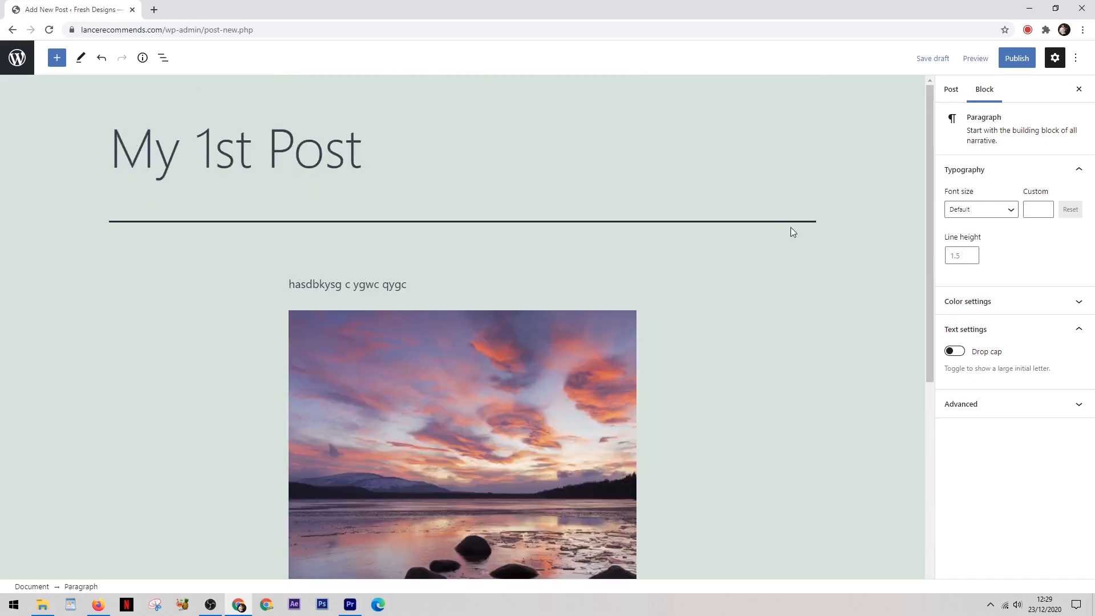
pyautogui.click(1010, 63)
pyautogui.click(990, 64)
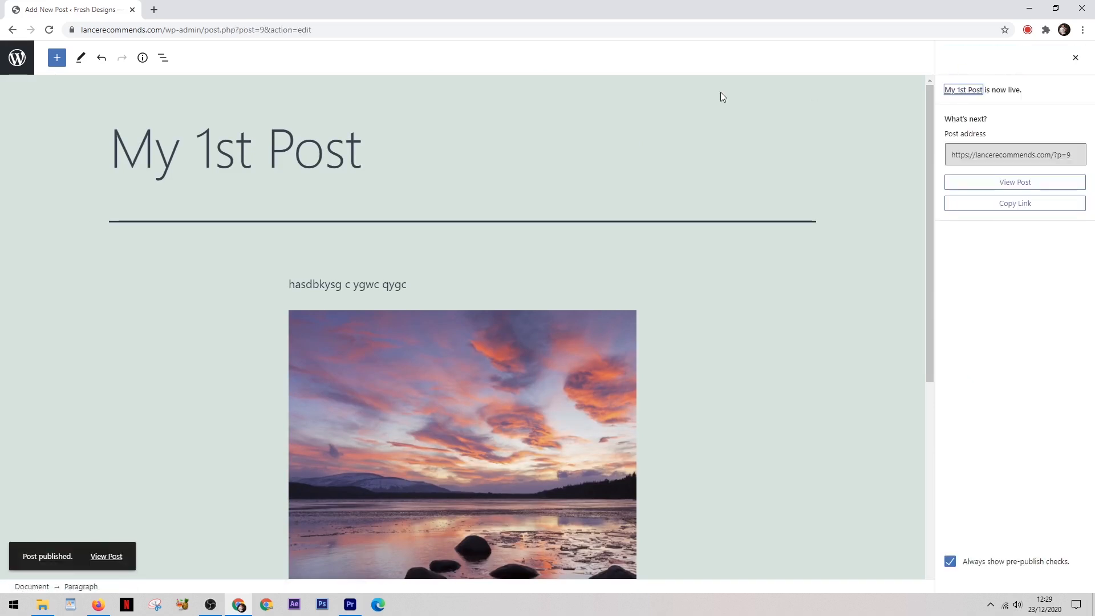
pyautogui.click(13, 31)
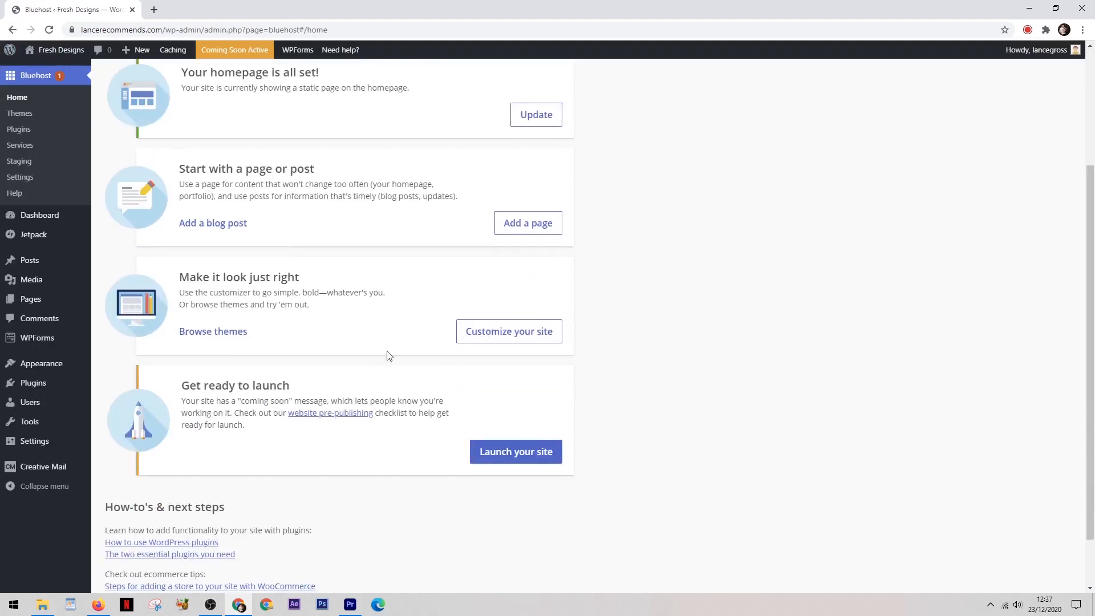
# Open the site customizer and browse the WordPress.org themes as replacements for the active theme
pyautogui.click(484, 342)
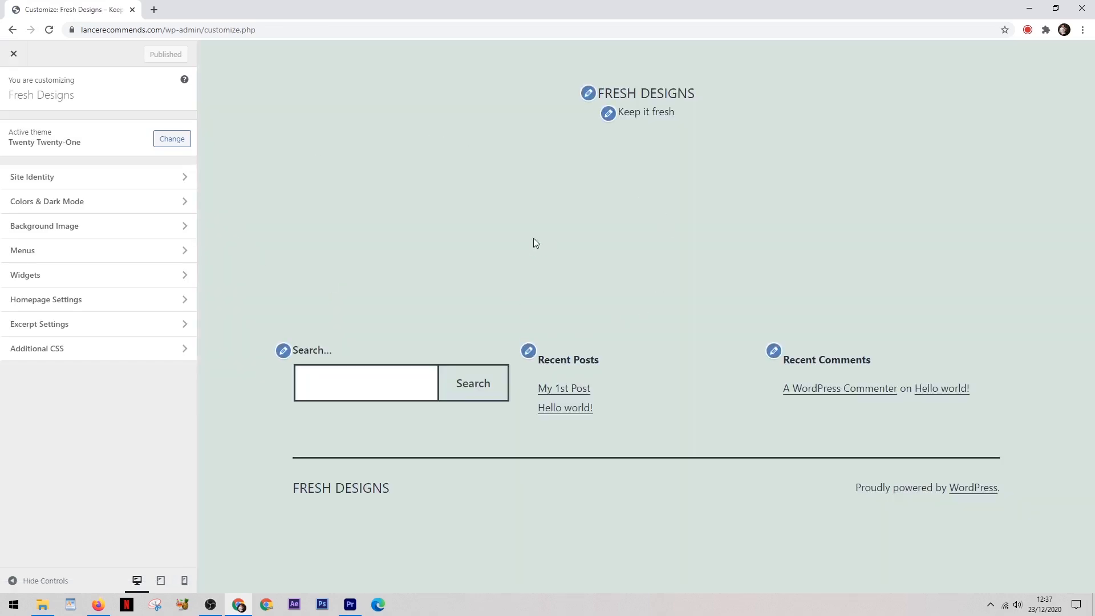
pyautogui.click(172, 141)
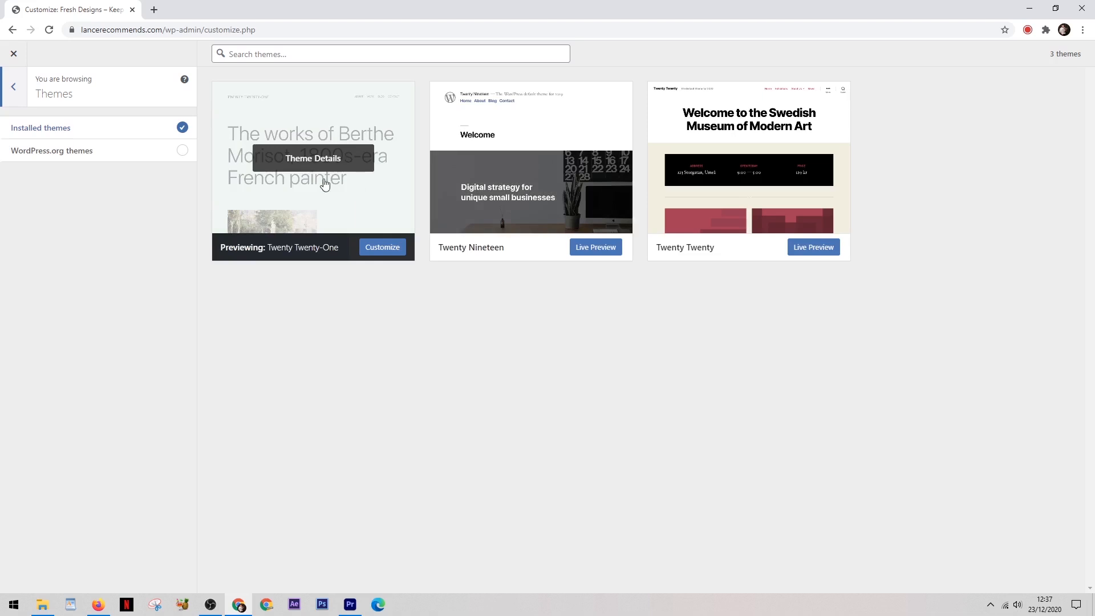
pyautogui.click(153, 152)
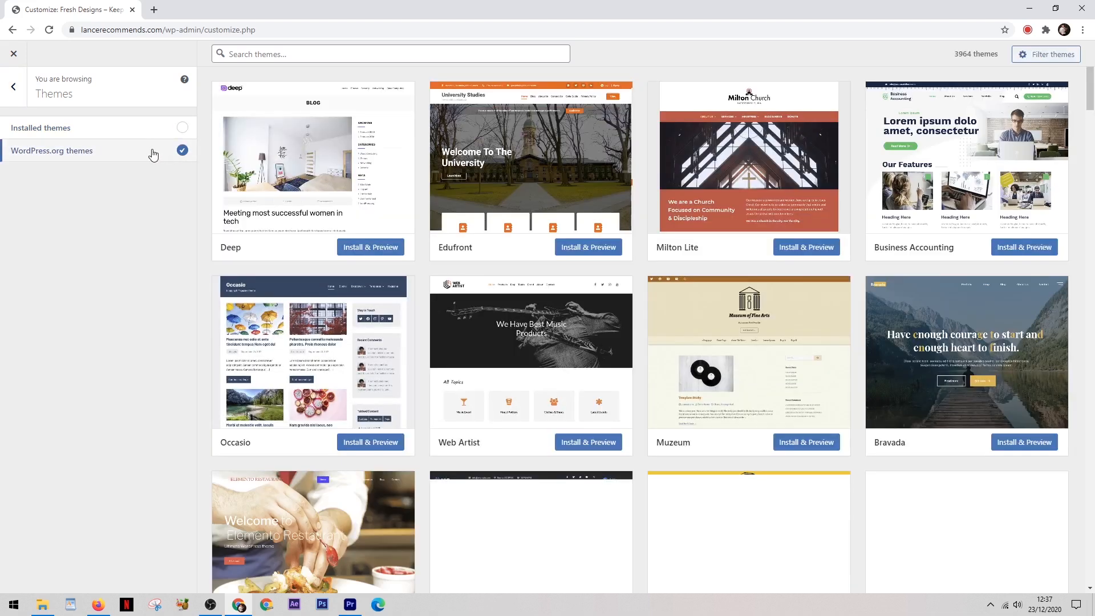
pyautogui.moveTo(1090, 97)
pyautogui.mouseDown()
pyautogui.moveTo(1075, 271)
pyautogui.moveTo(1075, 85)
pyautogui.mouseUp()
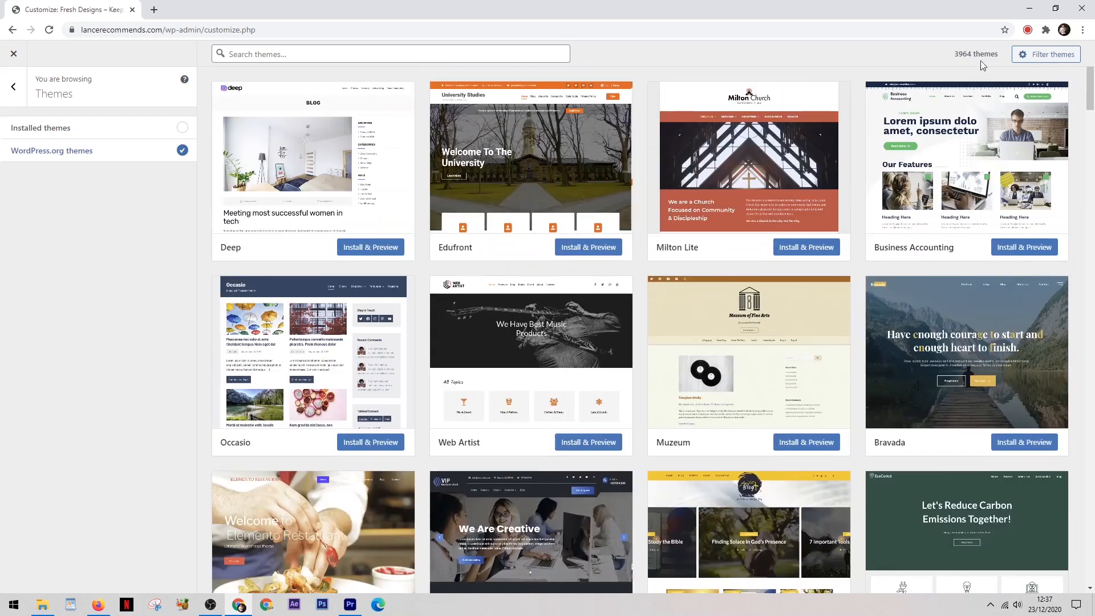
# Filter the themes by the Entertainment subject, and install and preview the Travel Escape theme
pyautogui.click(1039, 58)
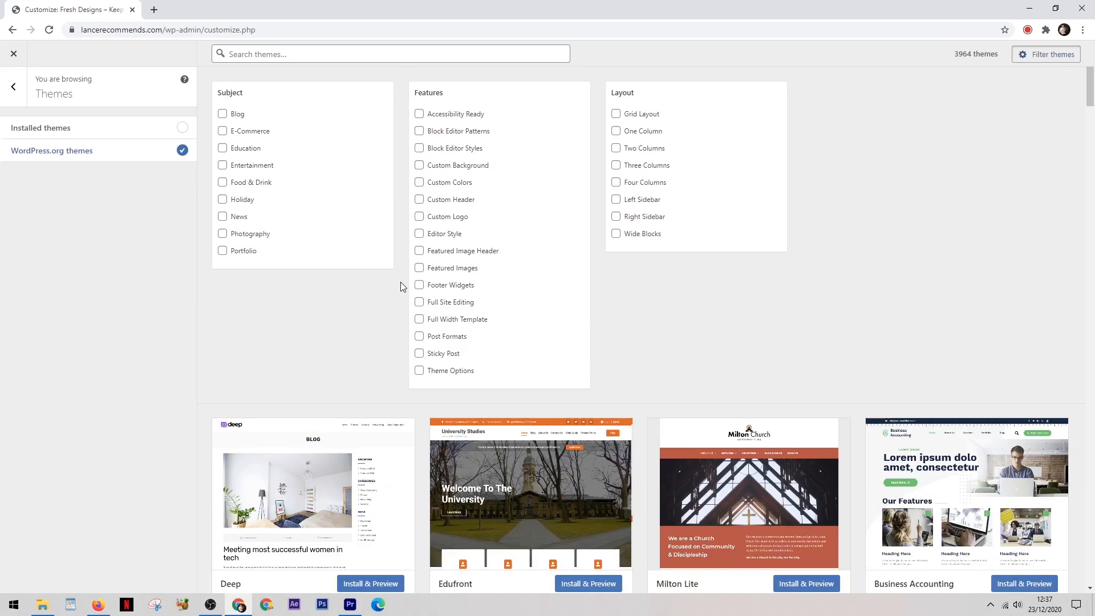
pyautogui.click(258, 167)
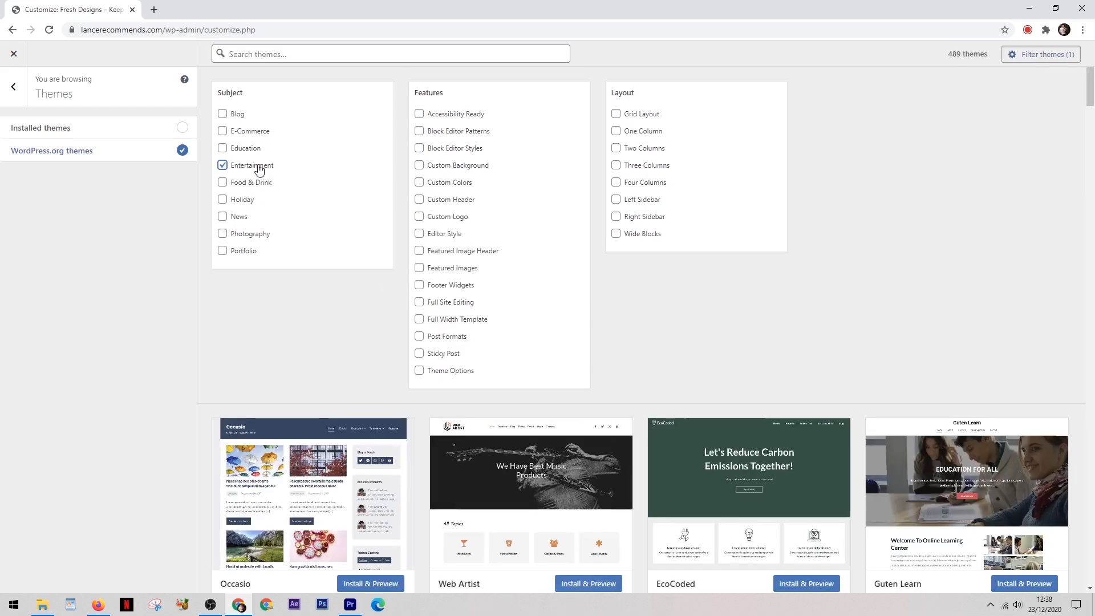
pyautogui.click(1041, 55)
pyautogui.scroll(-7, 564, 244)
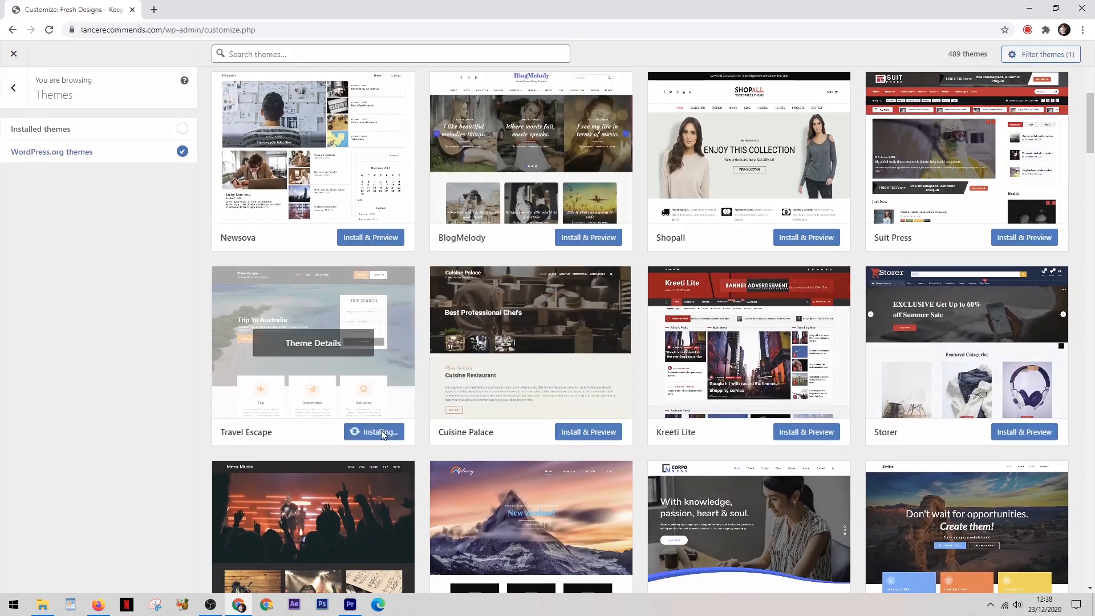
pyautogui.click(378, 432)
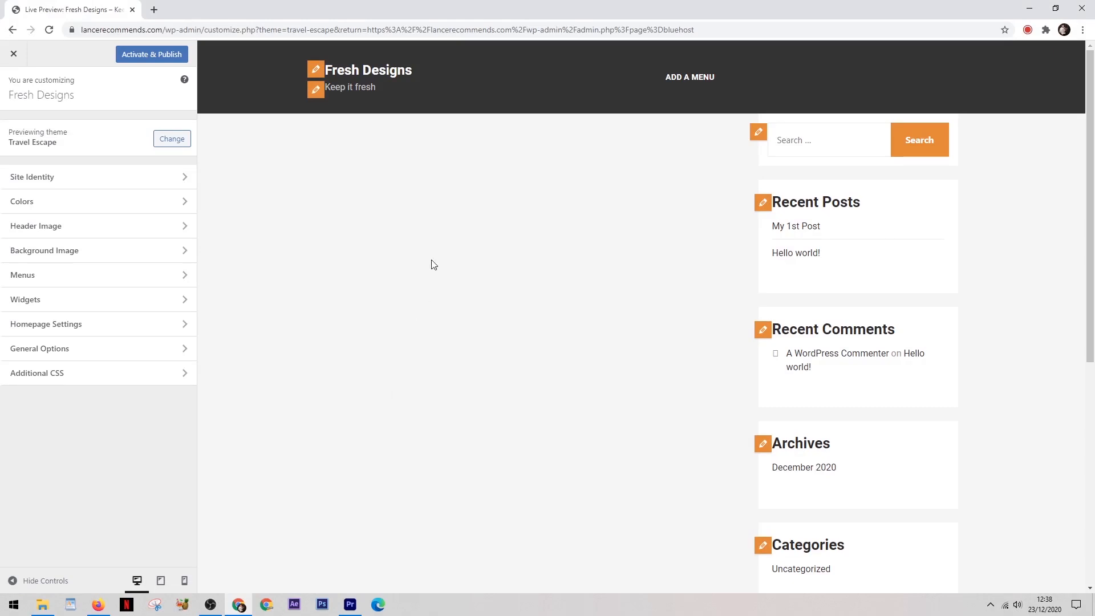
# Look over the Travel Escape preview of the site and review its Site Identity settings
pyautogui.scroll(-7, 437, 245)
pyautogui.scroll(6, 438, 245)
pyautogui.scroll(1, 438, 246)
pyautogui.click(181, 178)
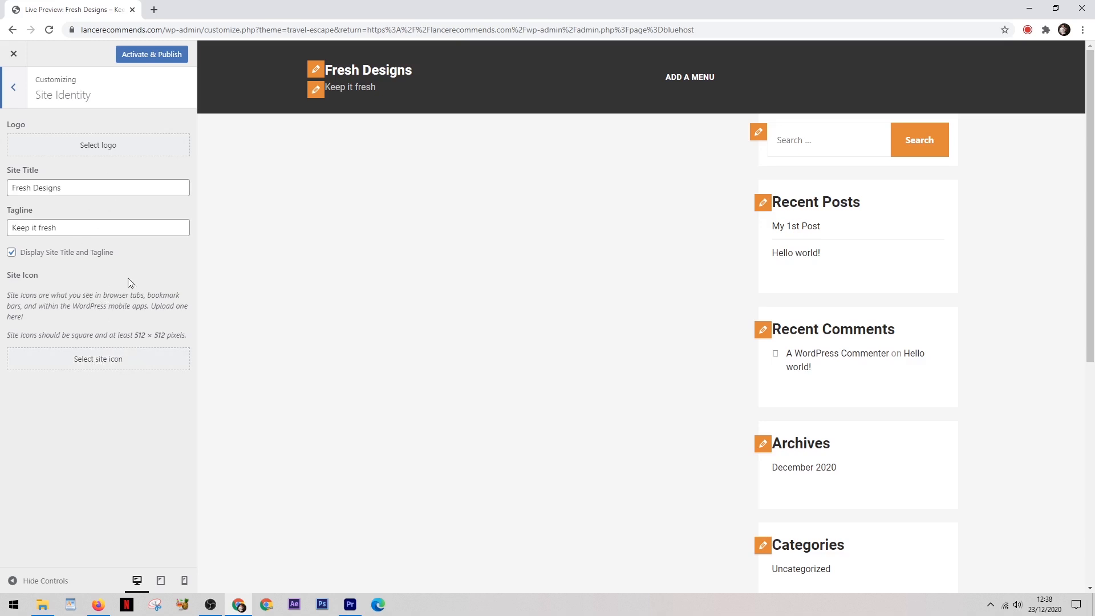
pyautogui.click(19, 83)
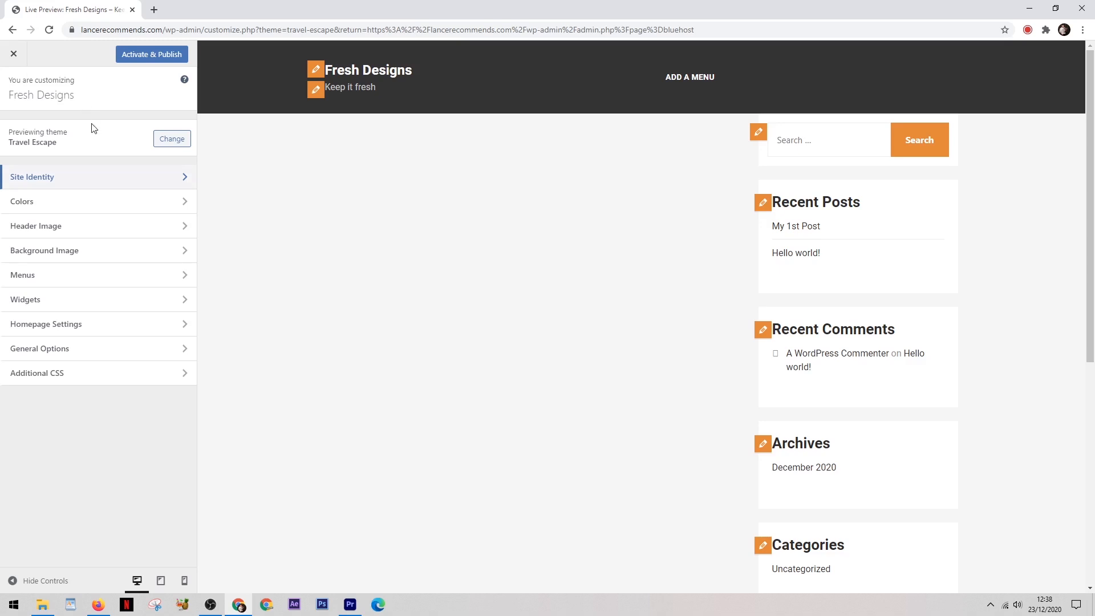
# Change the theme colors to a dark blue background color and a bright green primary color
pyautogui.click(95, 197)
pyautogui.click(45, 229)
pyautogui.click(46, 256)
pyautogui.click(52, 187)
pyautogui.click(68, 320)
pyautogui.click(85, 274)
pyautogui.click(77, 256)
pyautogui.click(51, 186)
pyautogui.click(15, 91)
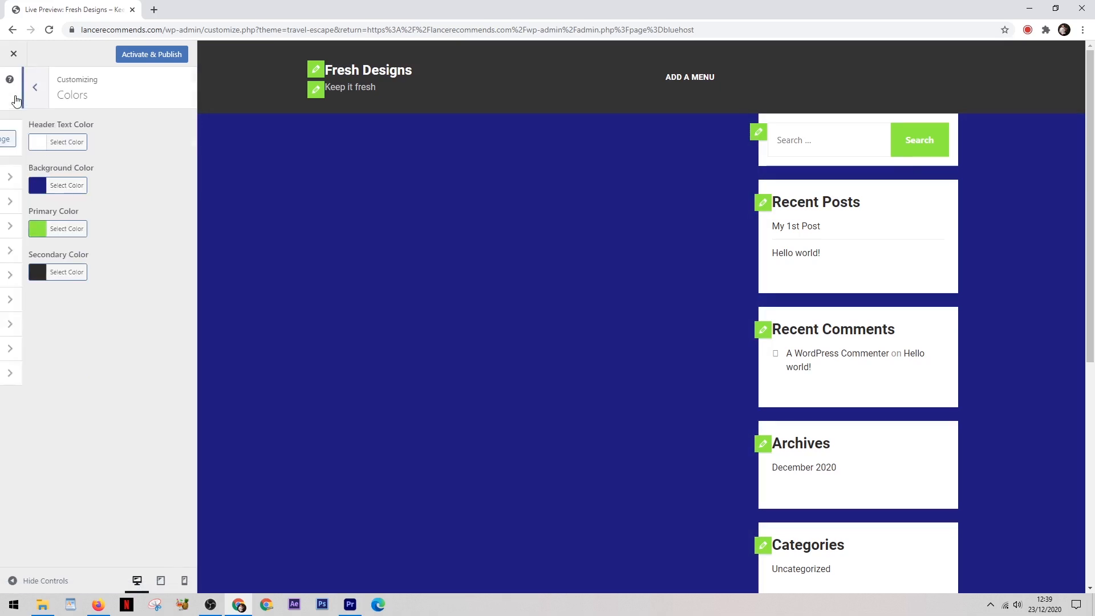
# Set the lake sunset photo from the Media Library as the site's background image and check the preview
pyautogui.click(128, 253)
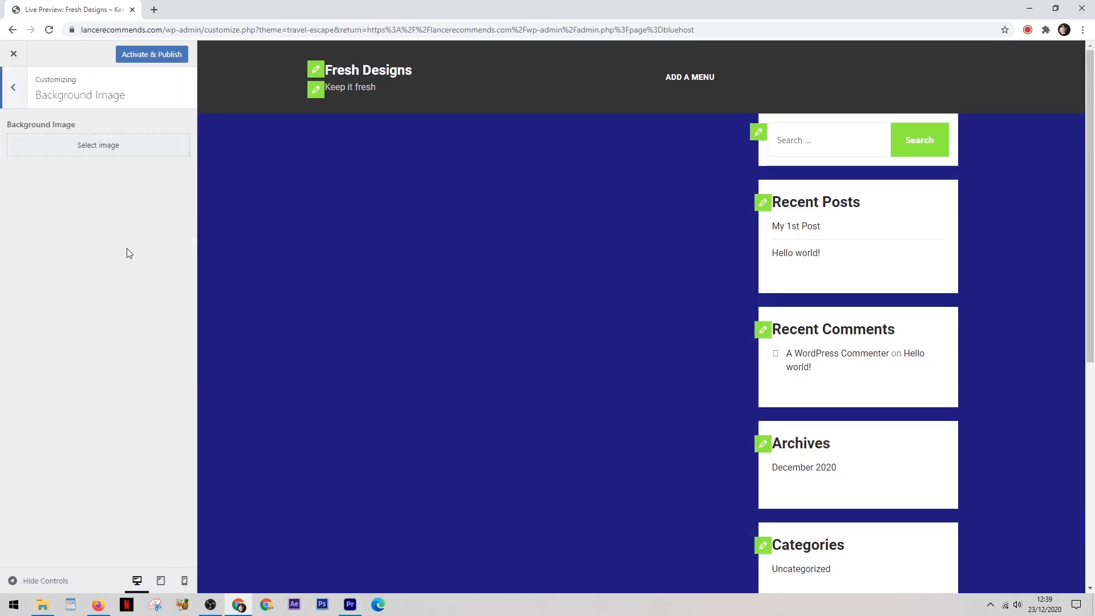
pyautogui.click(105, 148)
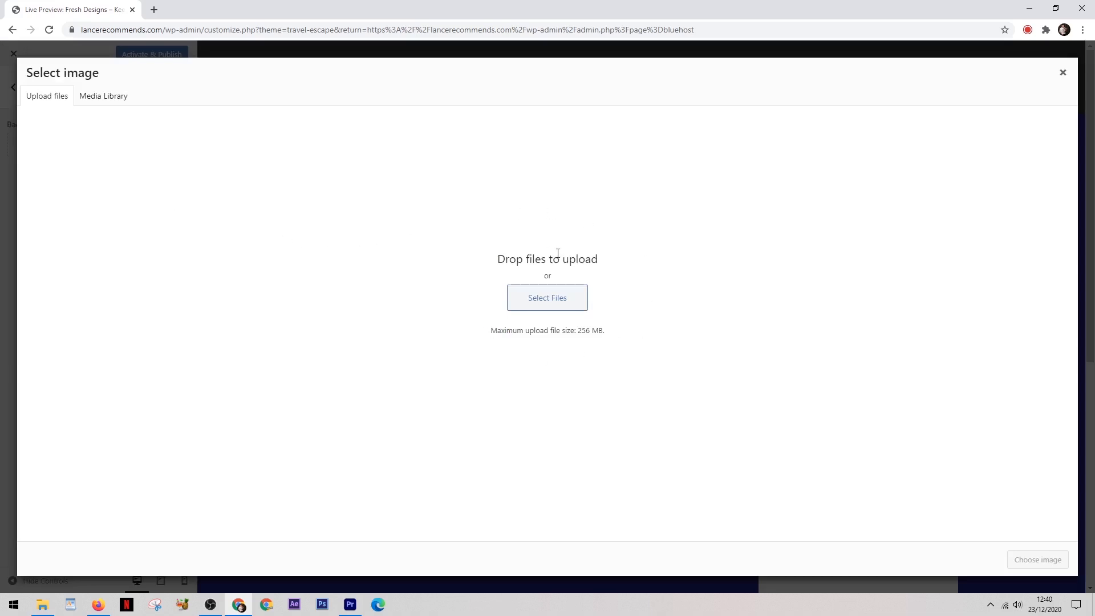
pyautogui.click(103, 97)
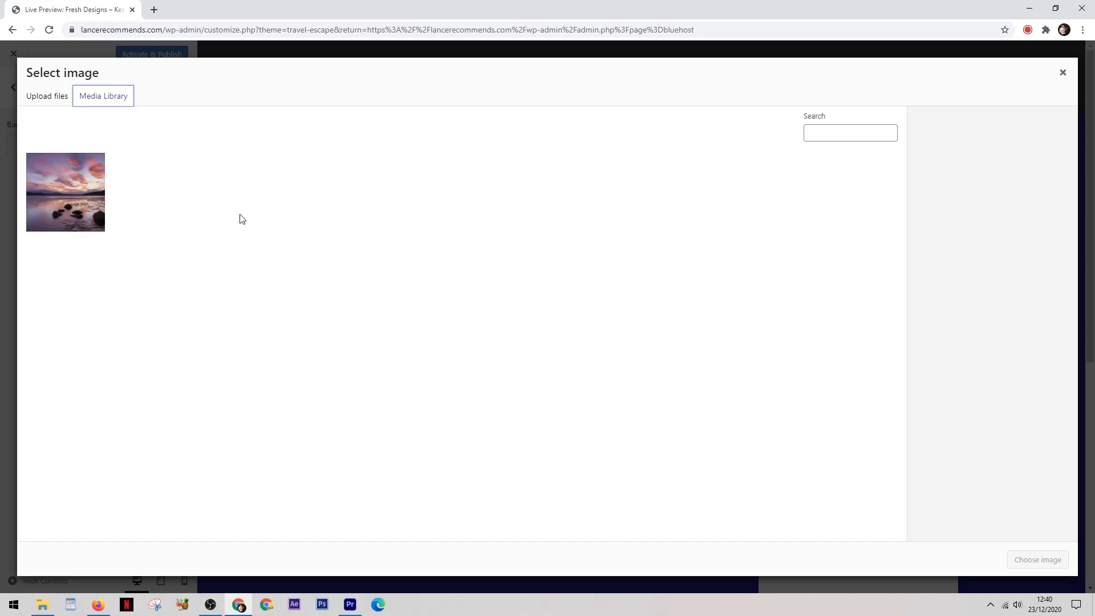
pyautogui.click(68, 194)
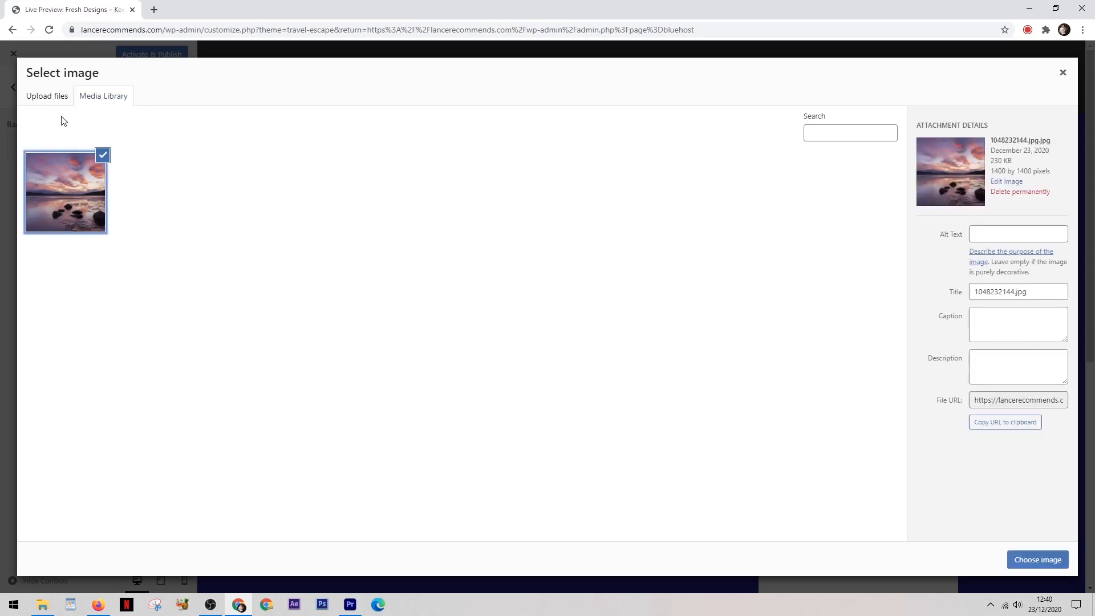
pyautogui.click(1036, 560)
pyautogui.scroll(-5, 617, 425)
pyautogui.scroll(5, 618, 423)
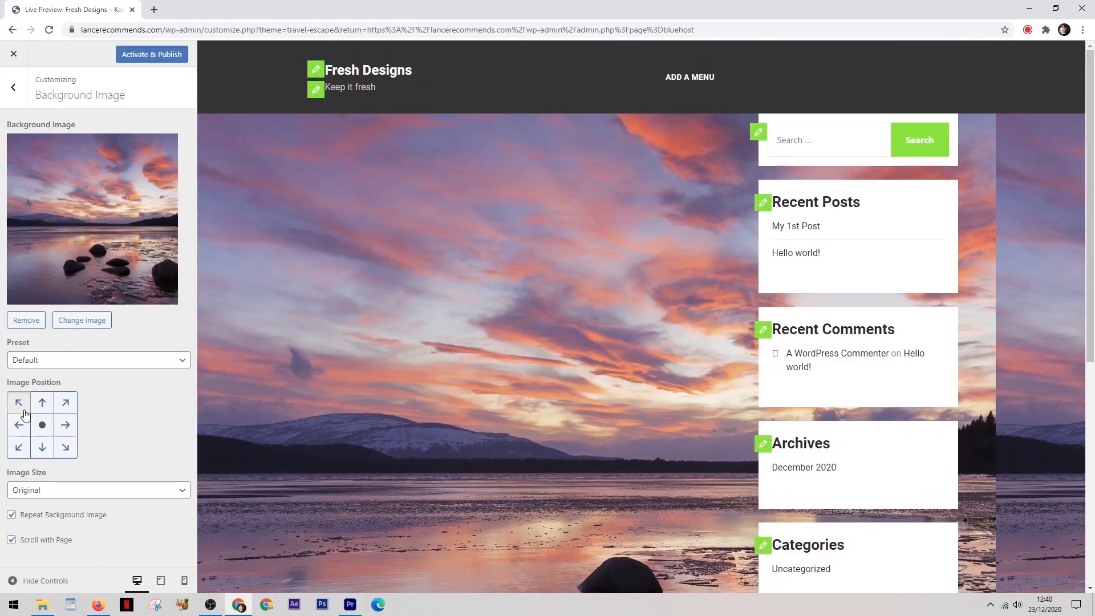
# Try several background image positions, settle on centered, and set the image size to Fit to Screen
pyautogui.click(65, 424)
pyautogui.click(45, 426)
pyautogui.click(44, 403)
pyautogui.click(43, 443)
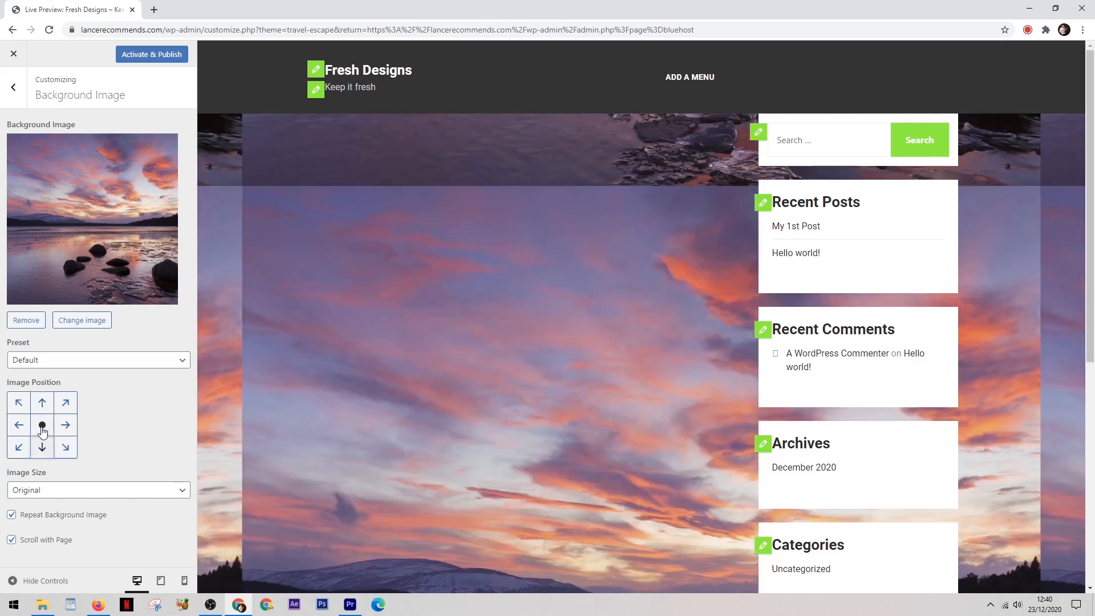
pyautogui.click(42, 429)
pyautogui.click(169, 490)
pyautogui.click(140, 515)
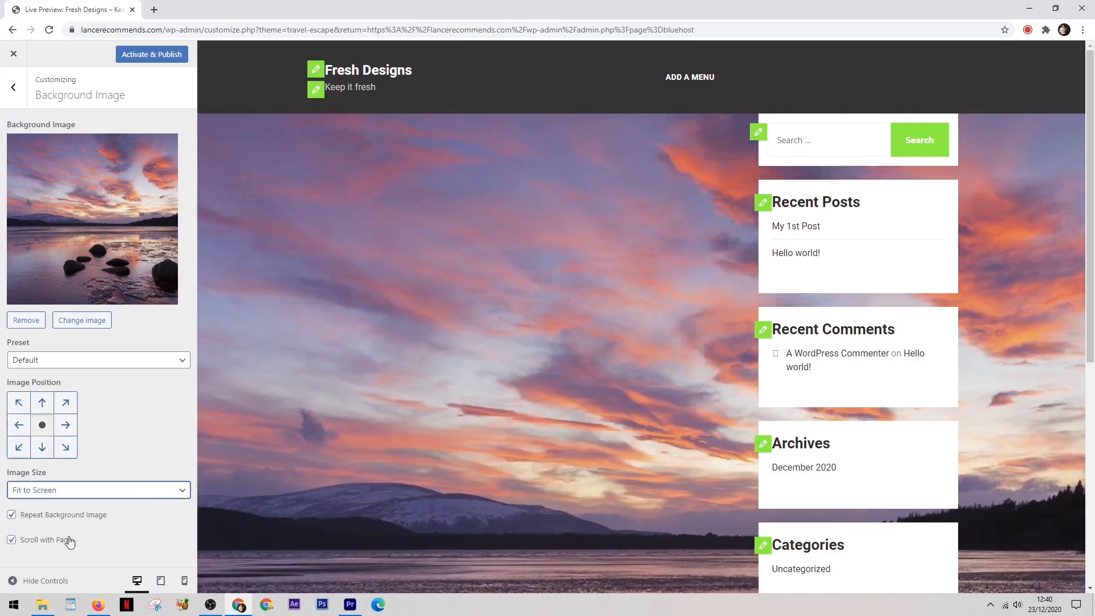
pyautogui.scroll(-4, 386, 482)
pyautogui.scroll(4, 387, 477)
# Try the background image with Scroll with Page turned off, and turn the option back on
pyautogui.click(61, 539)
pyautogui.scroll(-6, 447, 429)
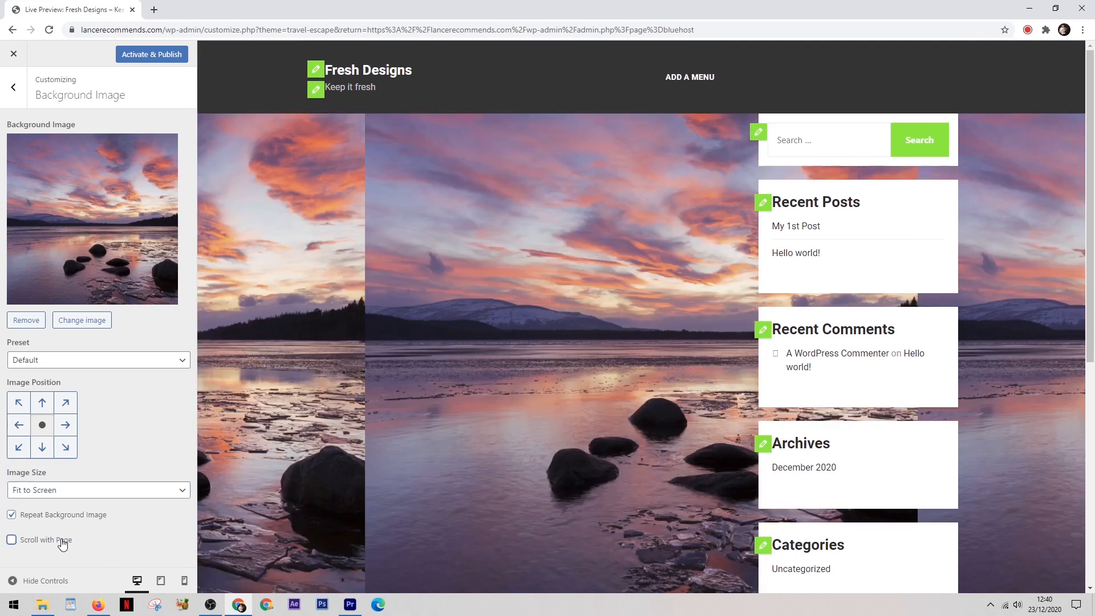
pyautogui.scroll(6, 448, 429)
pyautogui.click(39, 541)
pyautogui.scroll(-6, 359, 453)
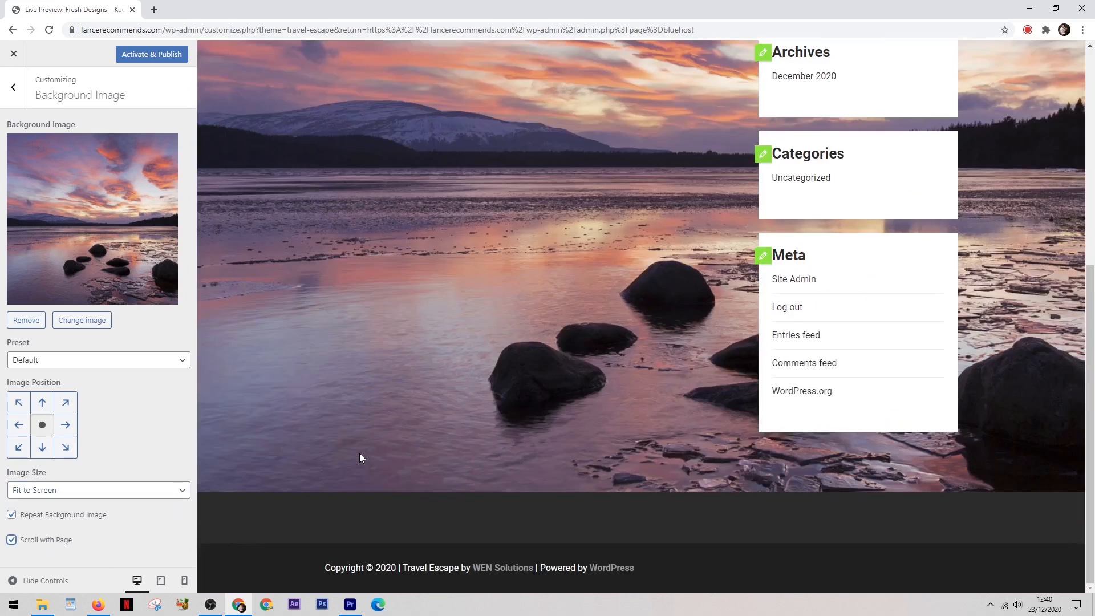
pyautogui.scroll(6, 359, 452)
# Look at the site's menu settings in the customizer and return to the main customizer overview
pyautogui.click(17, 90)
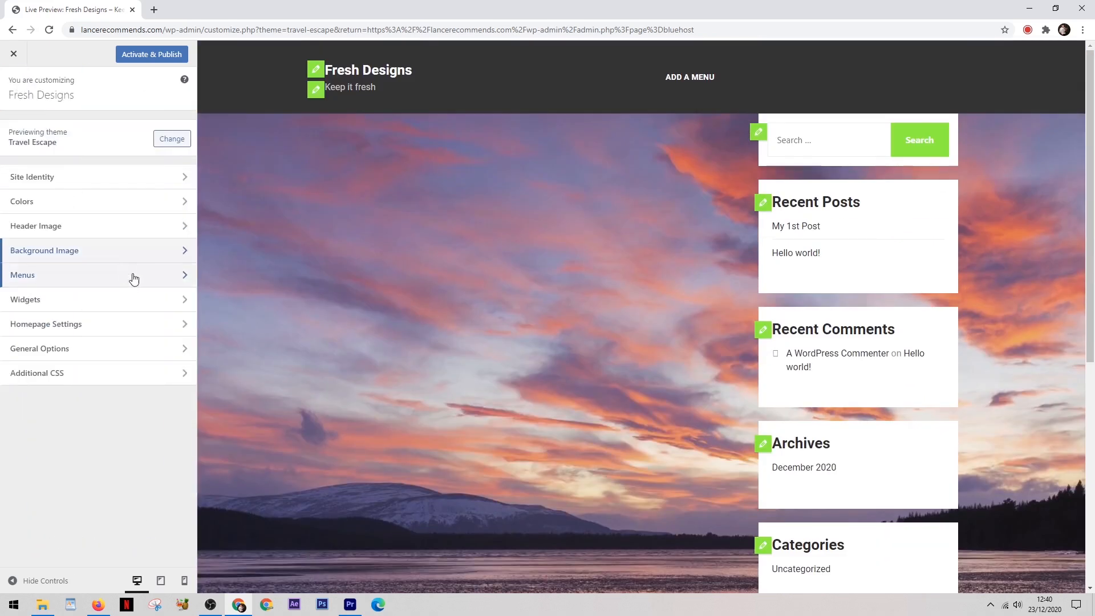
pyautogui.click(179, 280)
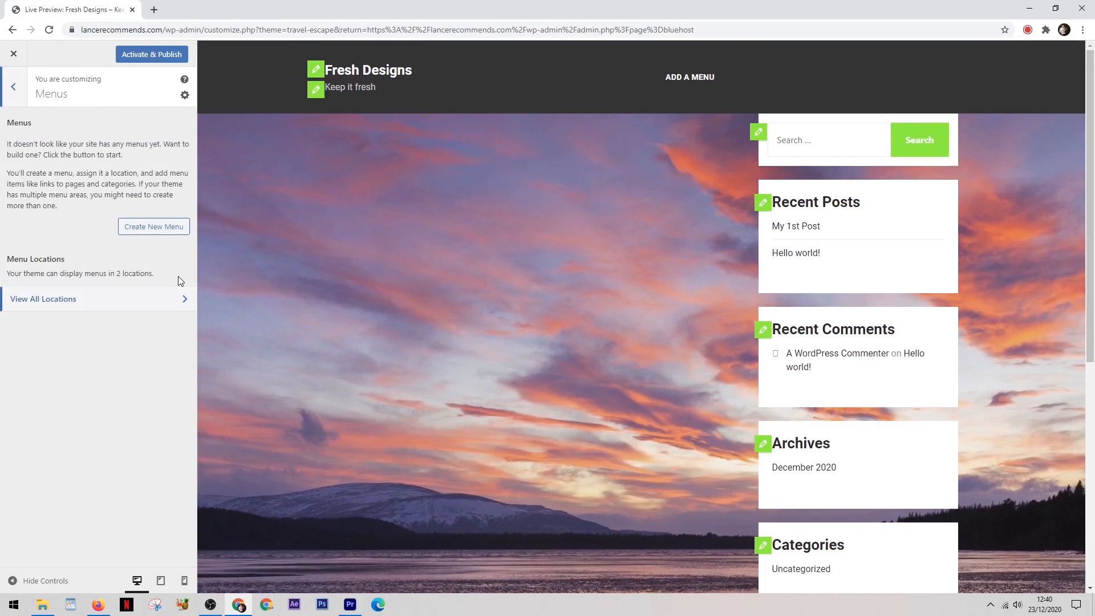
pyautogui.click(18, 91)
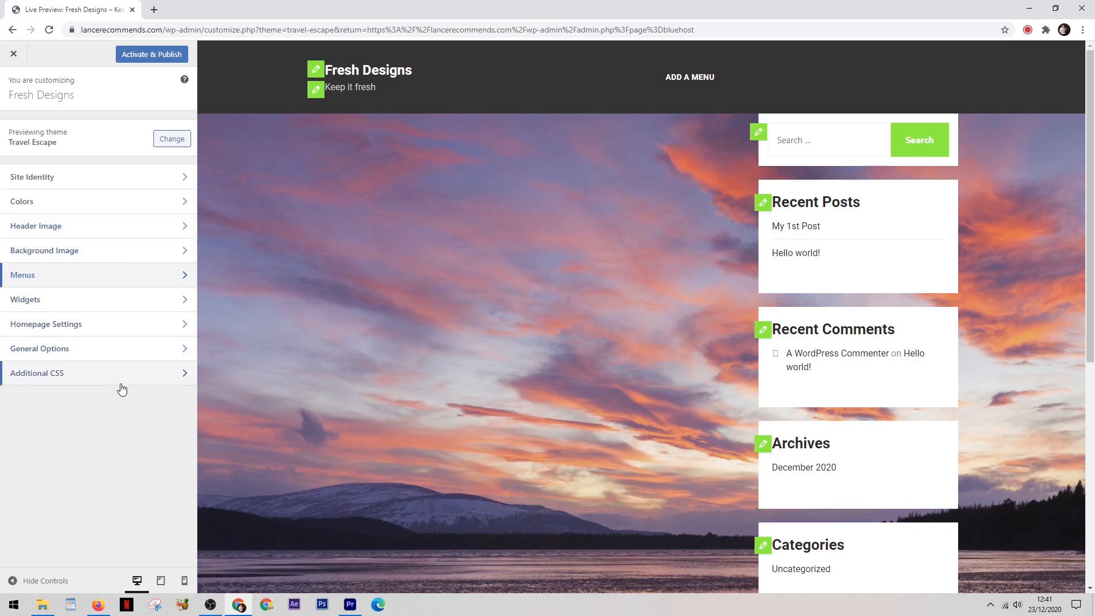
# Check the previewed page and activate and publish the customized Travel Escape theme
pyautogui.scroll(-5, 309, 358)
pyautogui.scroll(5, 309, 358)
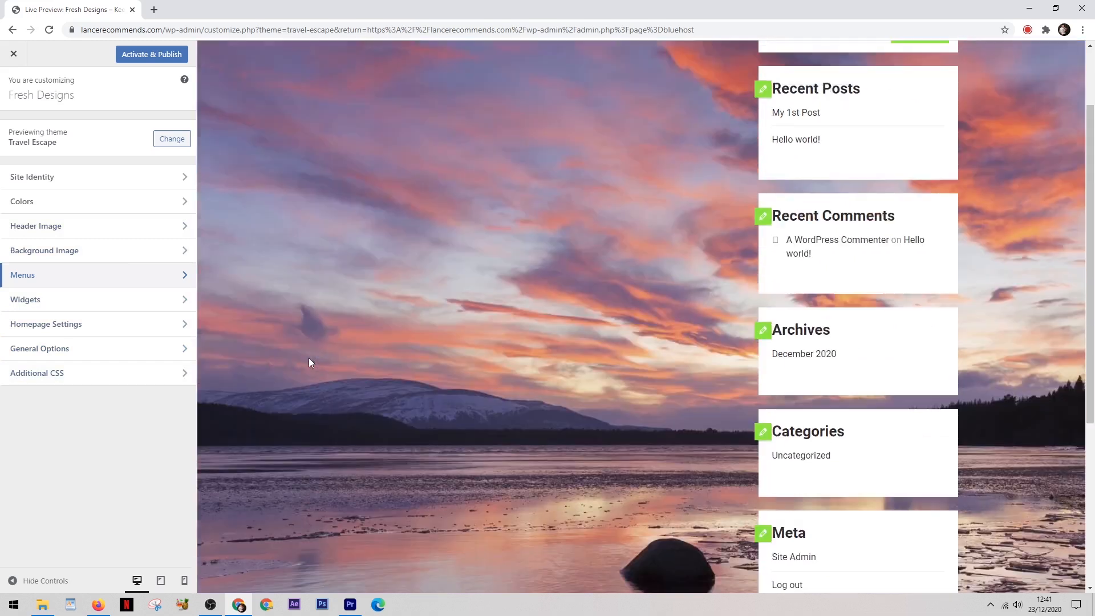
pyautogui.click(146, 59)
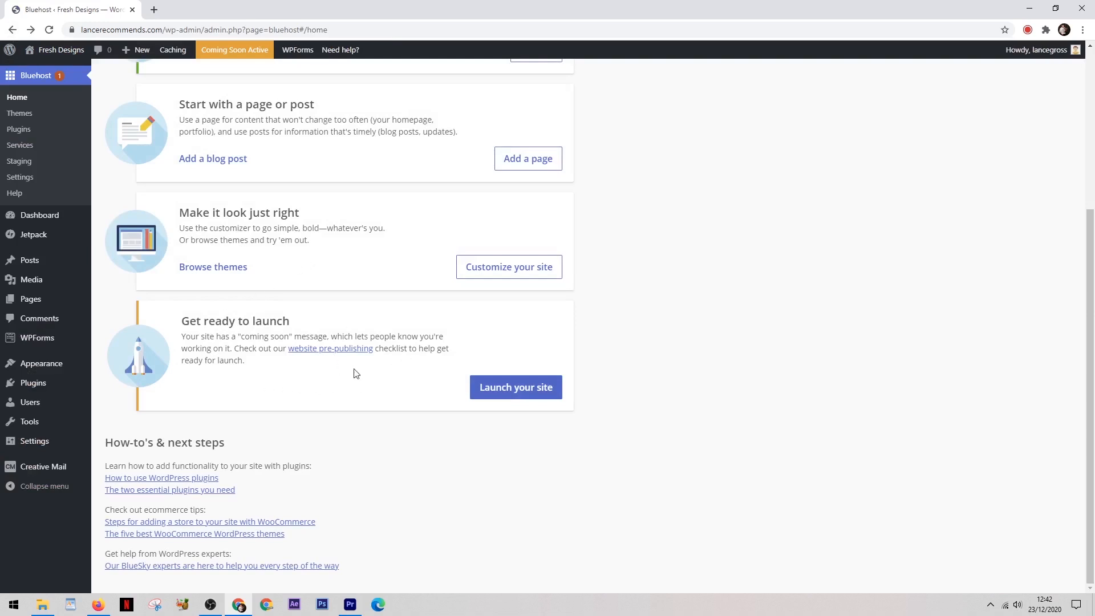
# View lancerecommends.com as a visitor in a new incognito window, and close that window
pyautogui.click(1083, 30)
pyautogui.click(1039, 73)
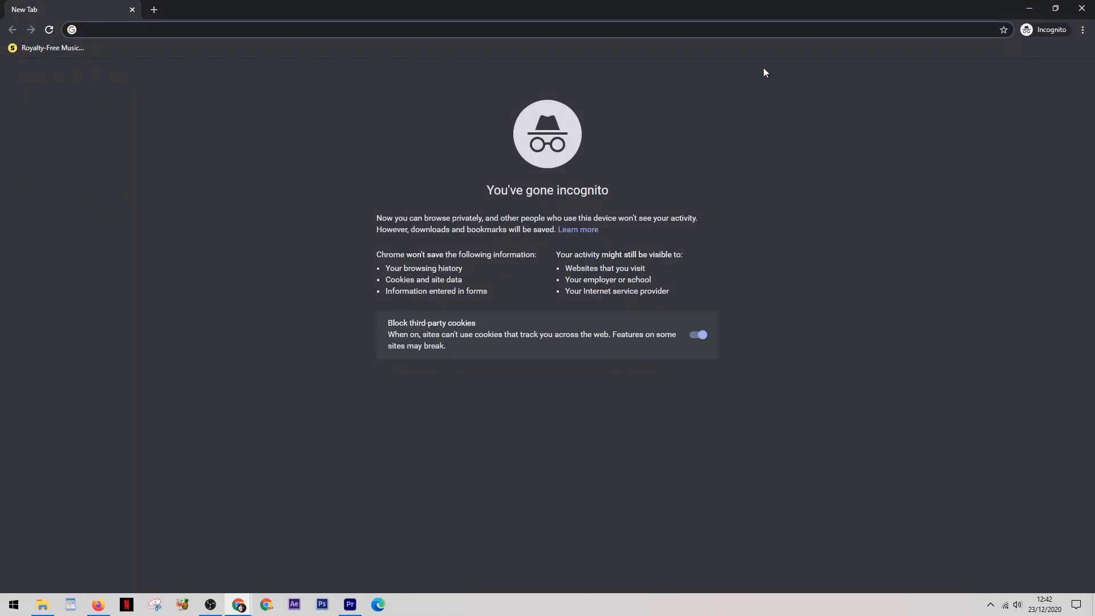
pyautogui.write('lan')
pyautogui.press('Return')
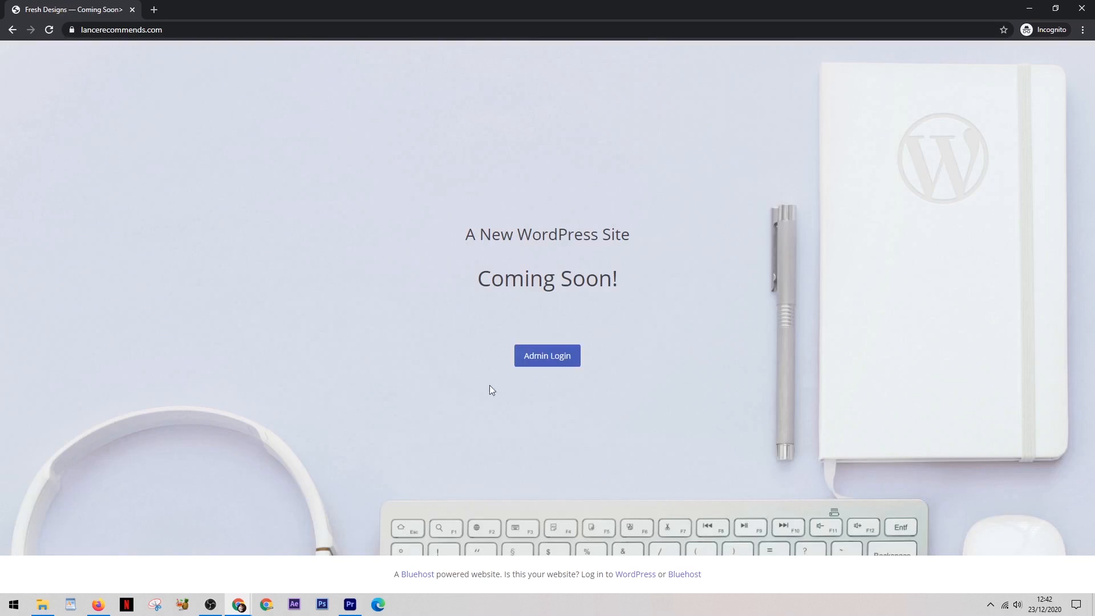
pyautogui.click(133, 10)
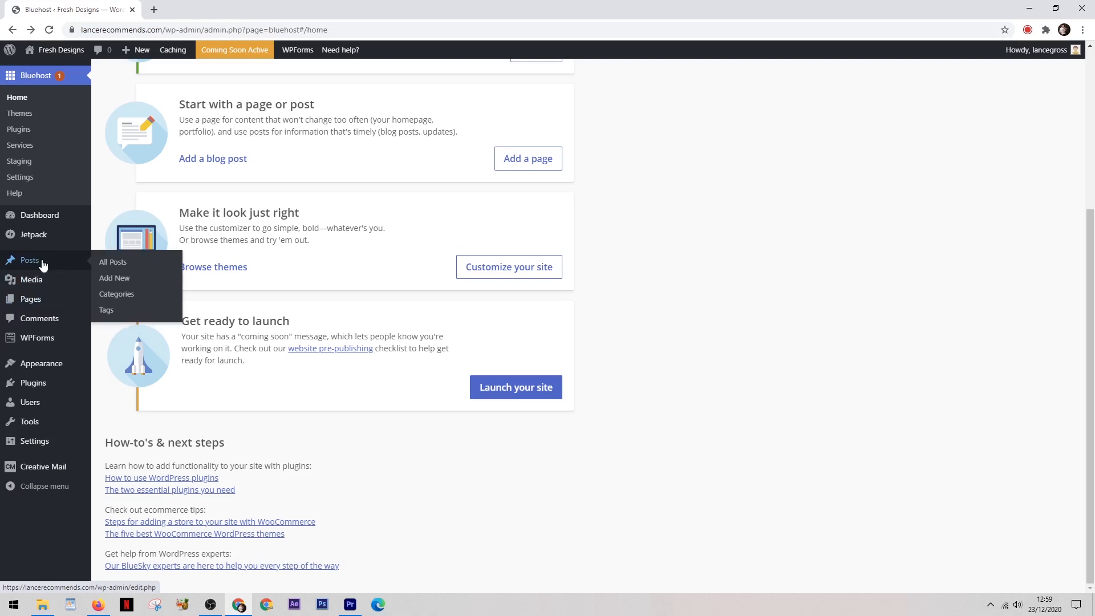
# Move the Sample Page draft and the Hello world! post to the trash
pyautogui.click(36, 299)
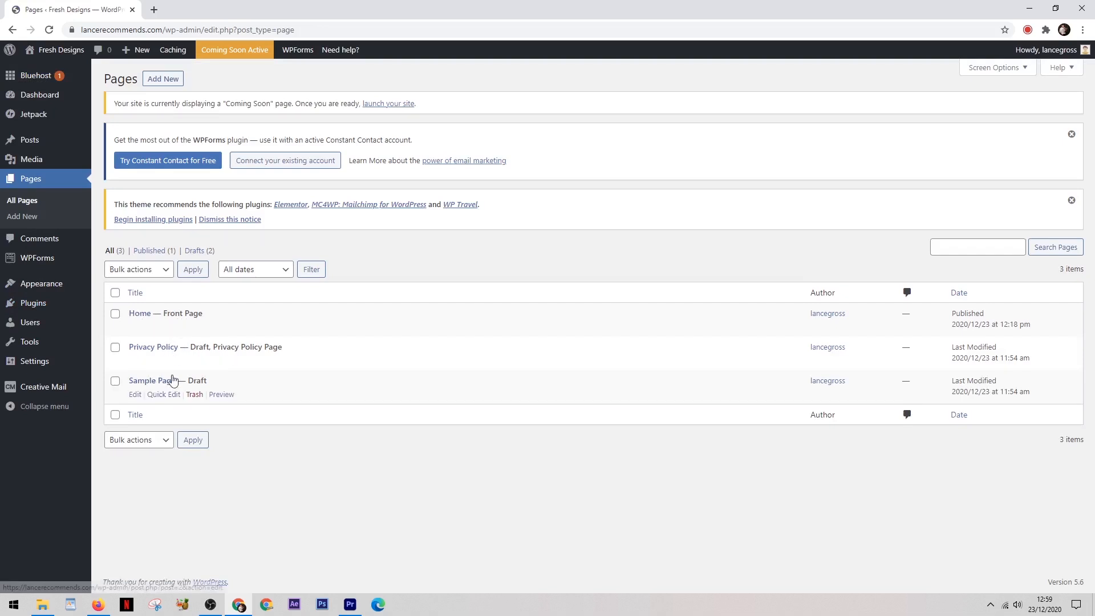
pyautogui.click(196, 395)
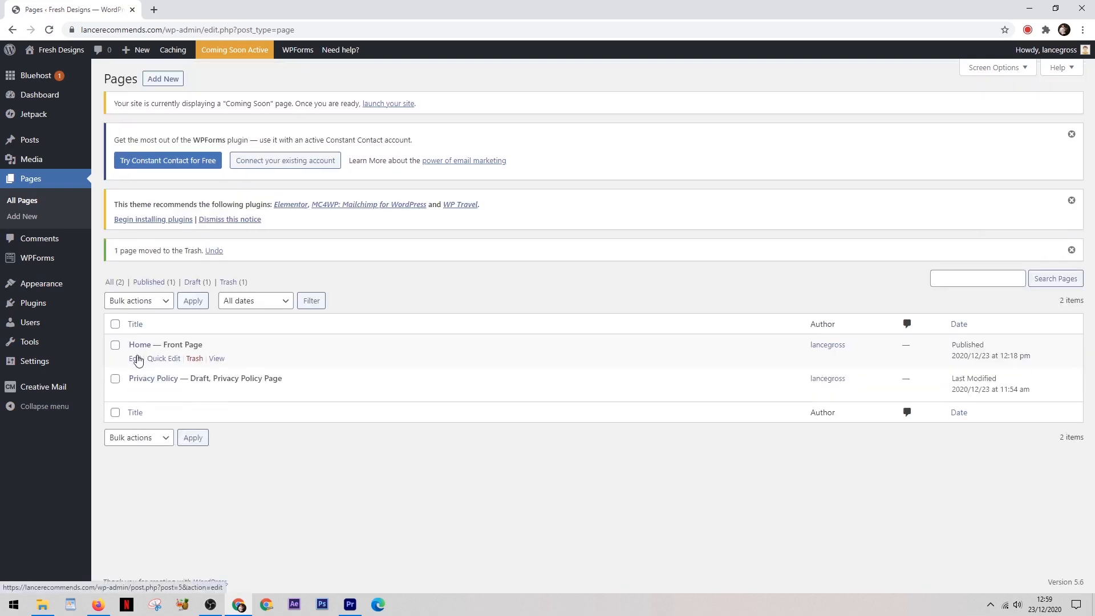
pyautogui.click(33, 142)
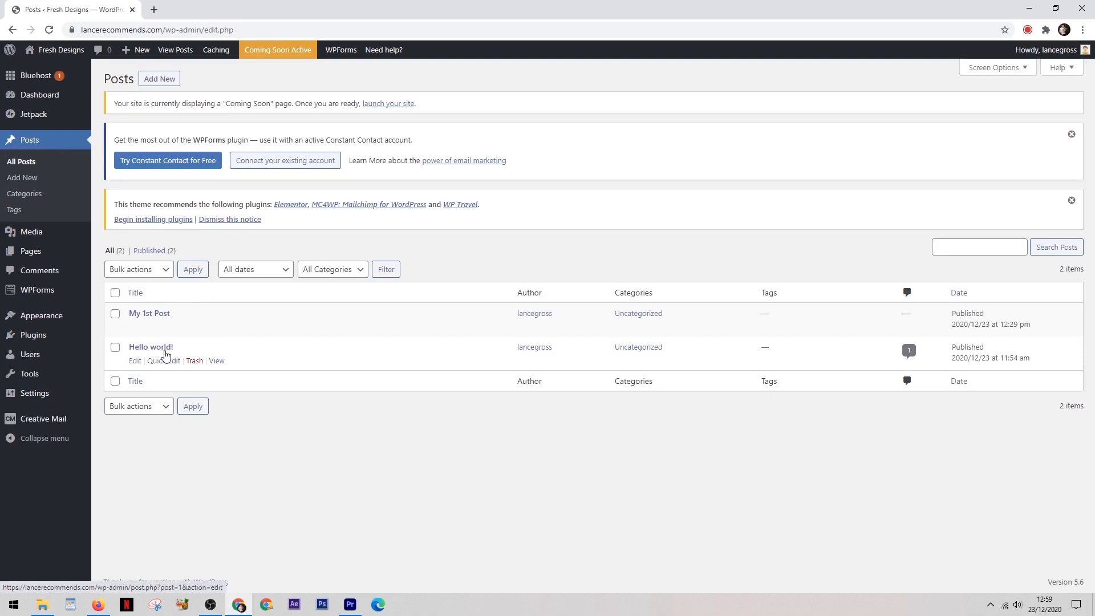
pyautogui.click(194, 360)
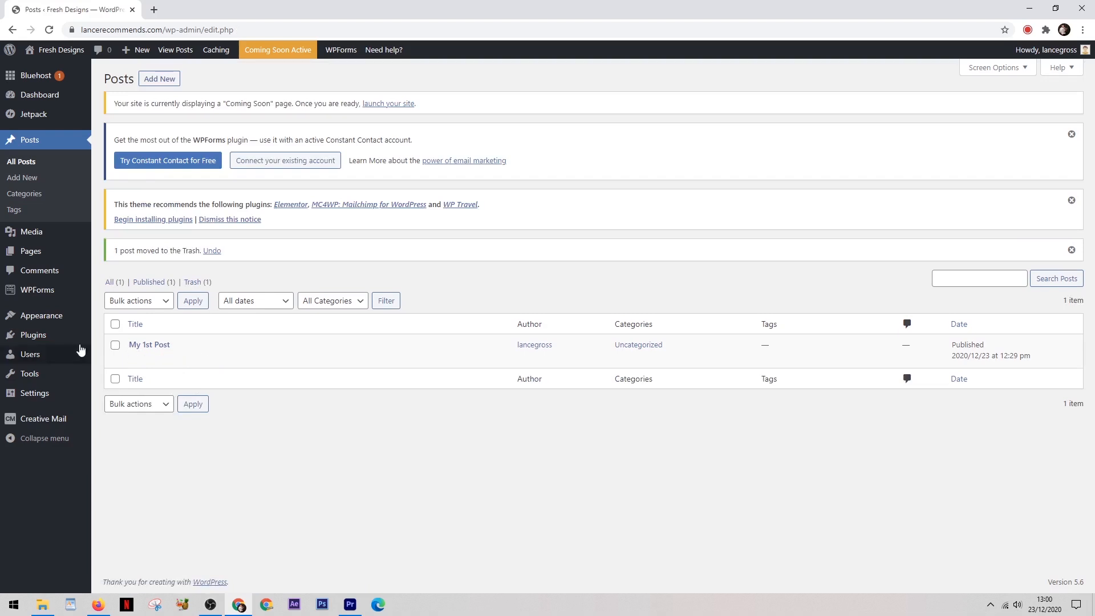
# Review the list of plugins installed on the site
pyautogui.click(37, 338)
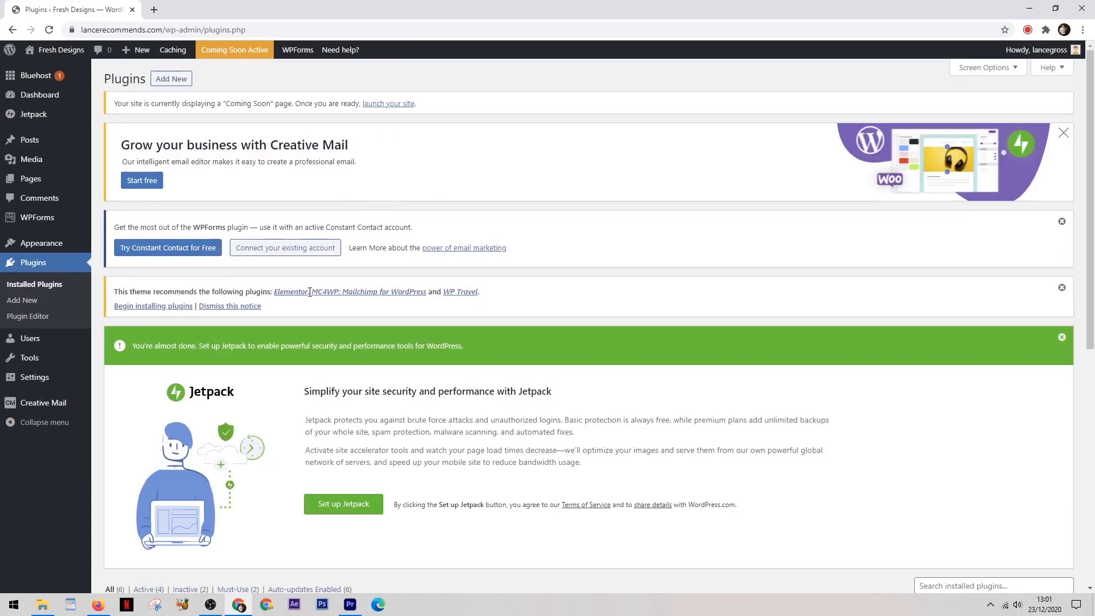
pyautogui.scroll(-5, 266, 285)
pyautogui.scroll(-3, 266, 285)
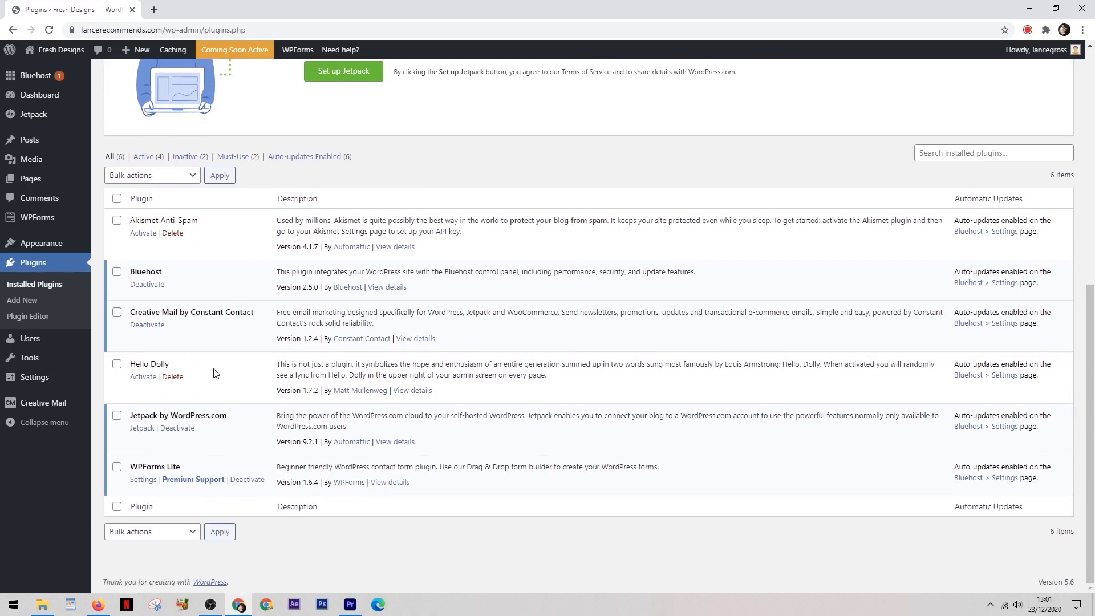
pyautogui.scroll(8, 245, 325)
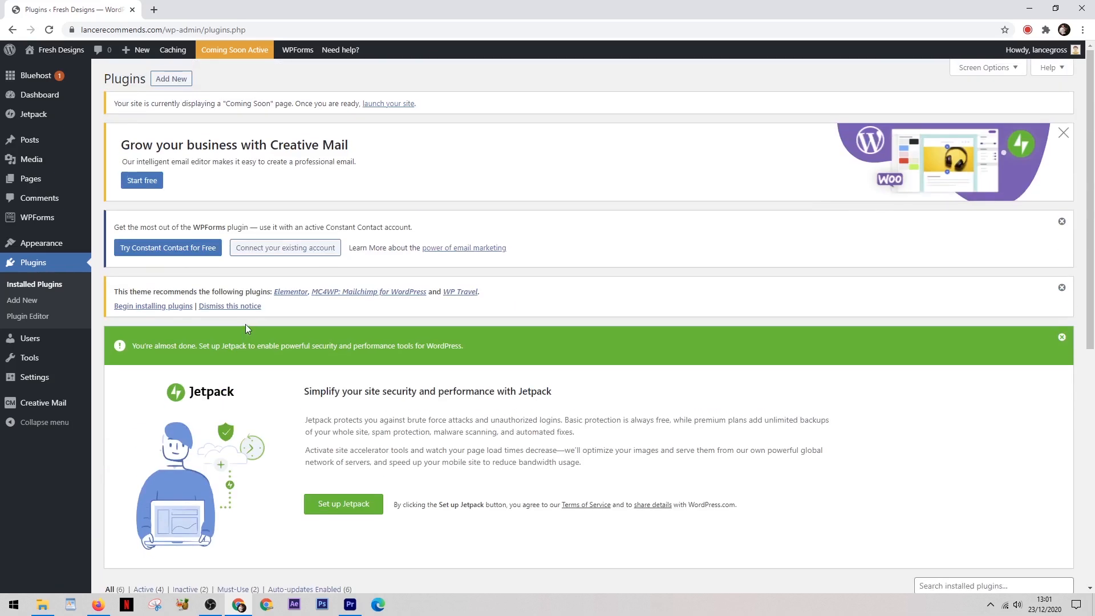
# Browse the featured plugins available to add to the site and try out the plugin search field
pyautogui.click(174, 82)
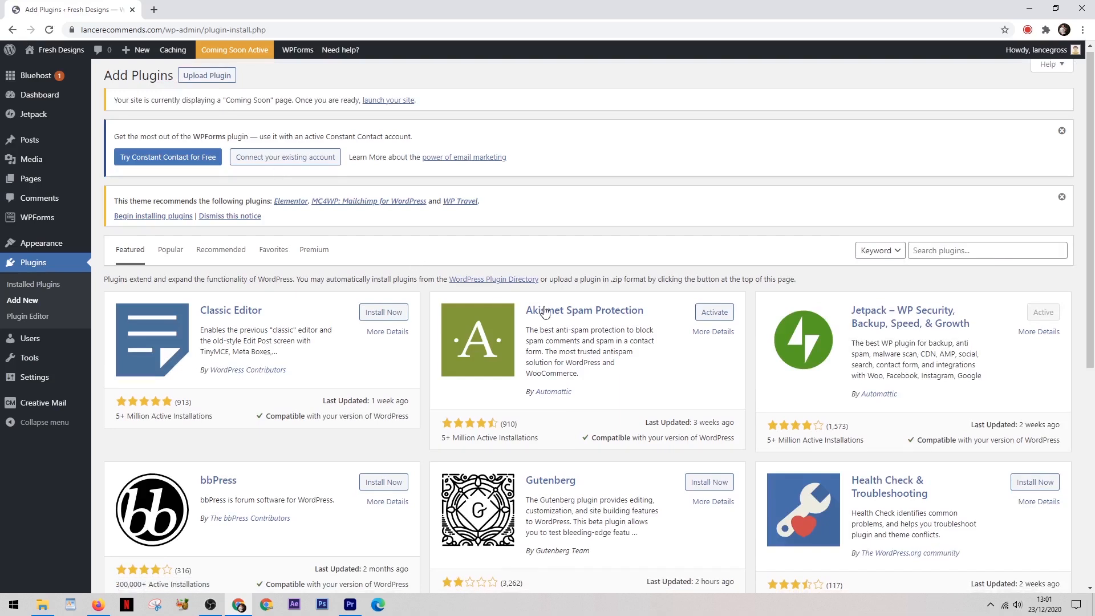
pyautogui.scroll(-7, 513, 311)
pyautogui.scroll(7, 559, 298)
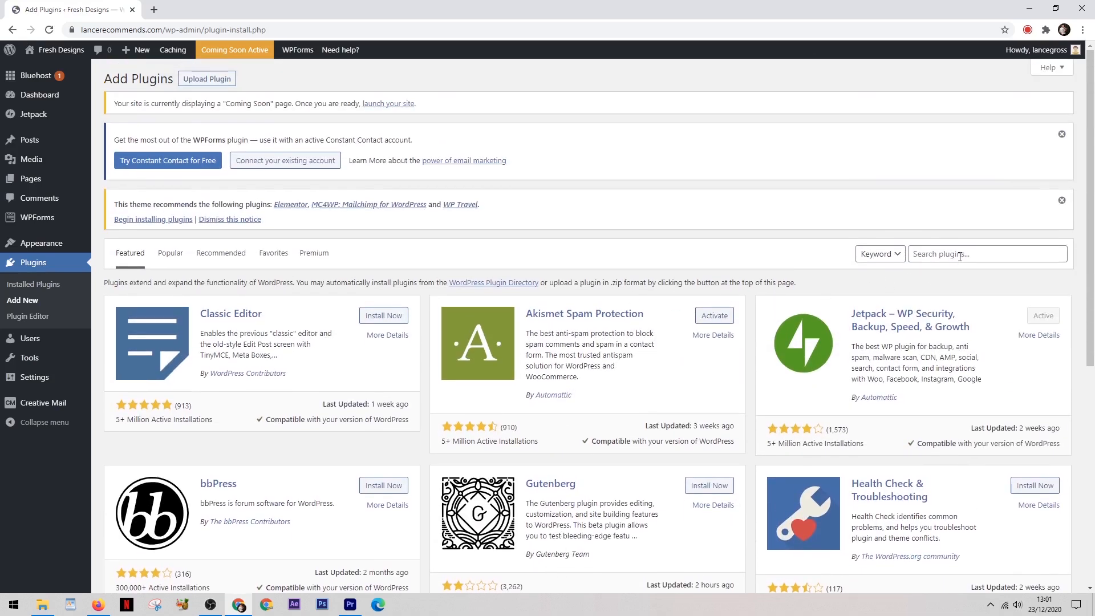
pyautogui.click(960, 256)
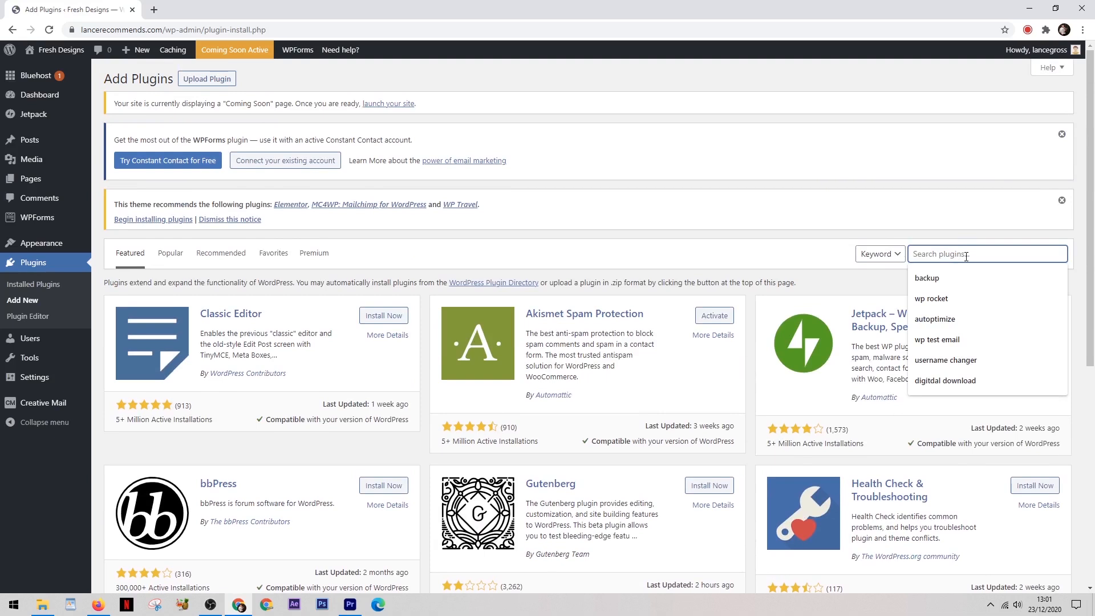
pyautogui.write('E')
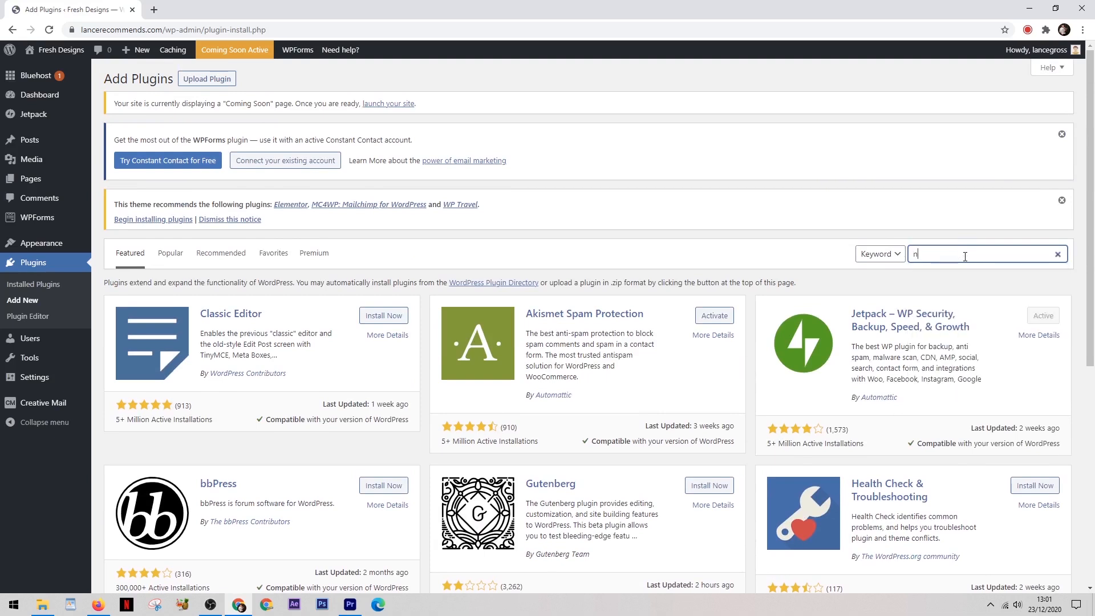
pyautogui.press('BackSpace')
pyautogui.scroll(-1, 331, 308)
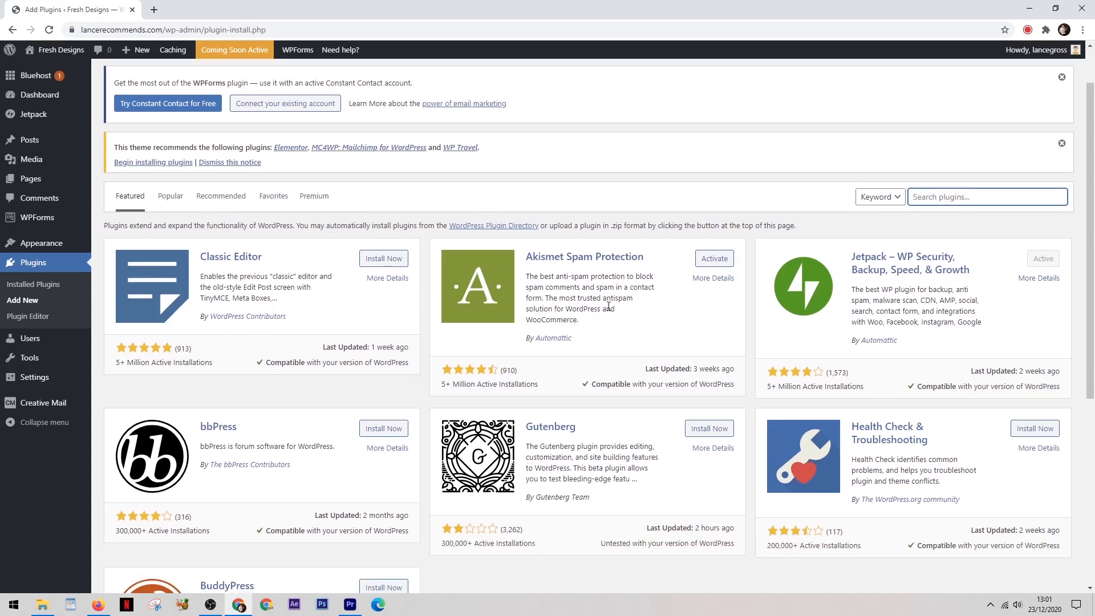
pyautogui.scroll(-1, 667, 320)
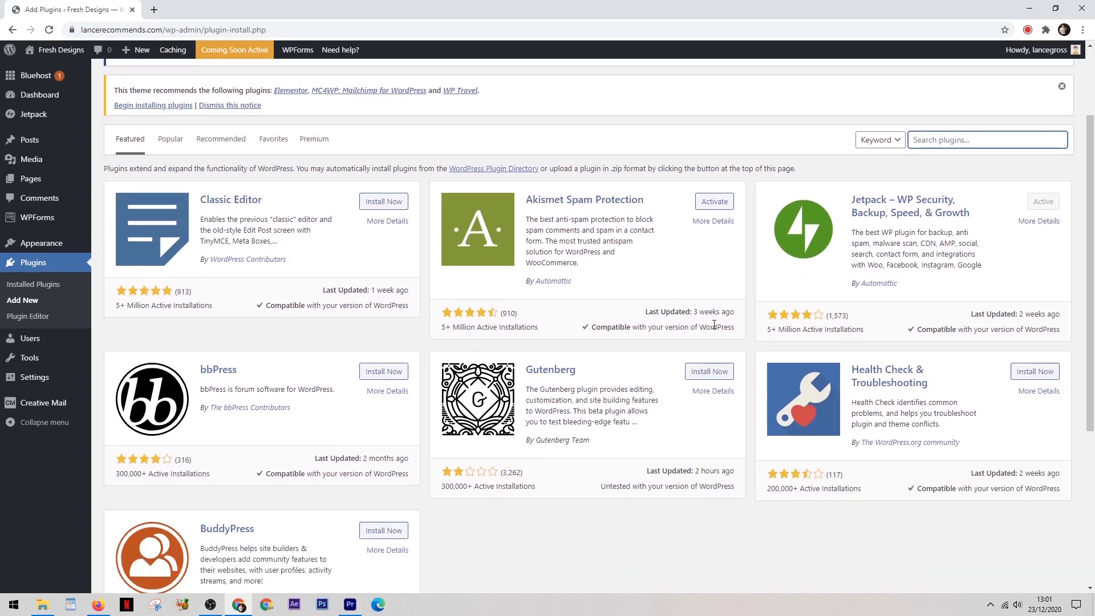